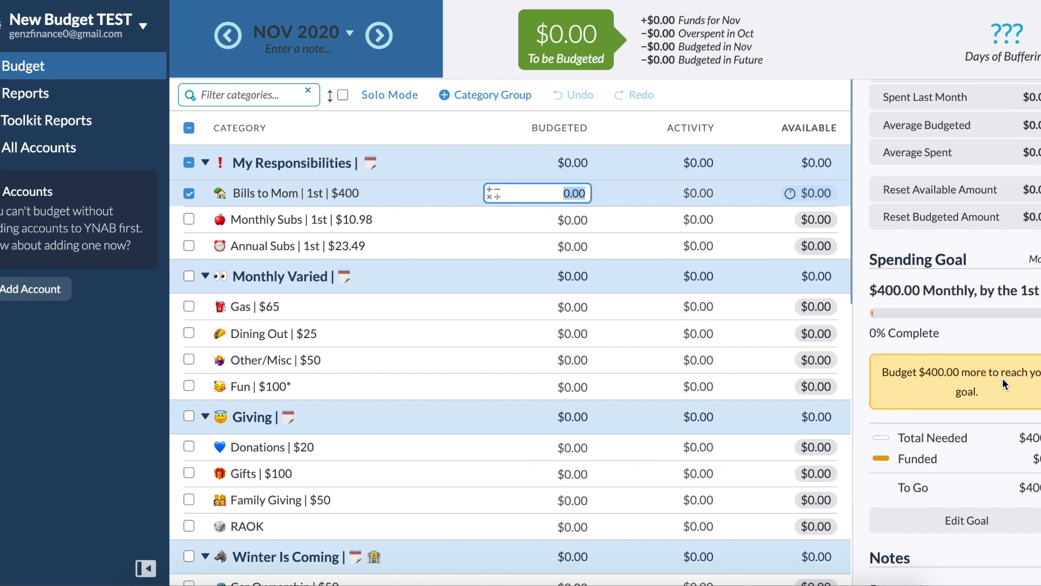
- Review the Monthly Subs category's notes and the Bills to Mom category's spending goal details
left_click(649, 226)
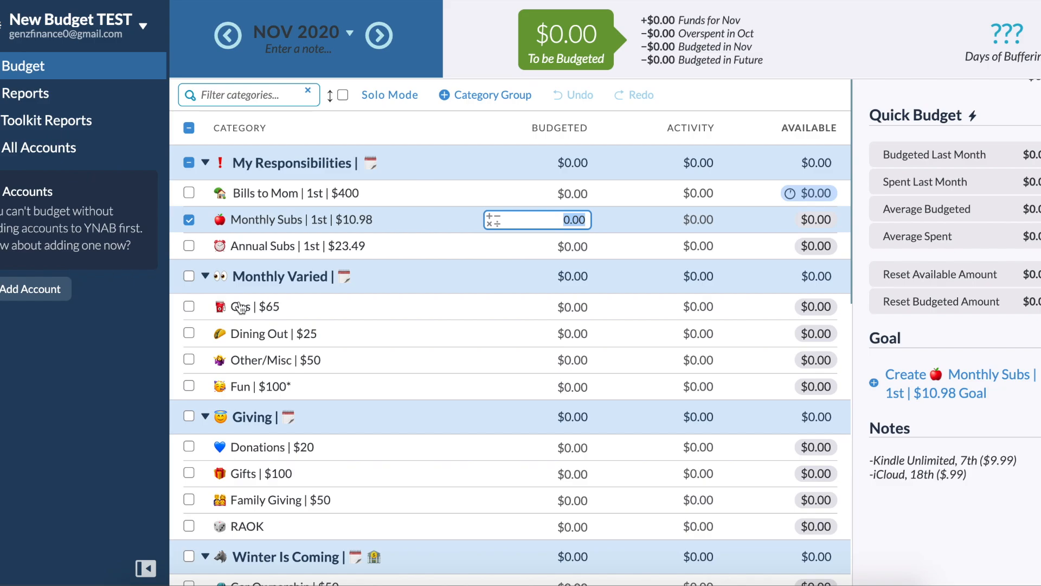
scroll(240, 308, "down", 10)
scroll(240, 308, "up", 10)
left_click(189, 219)
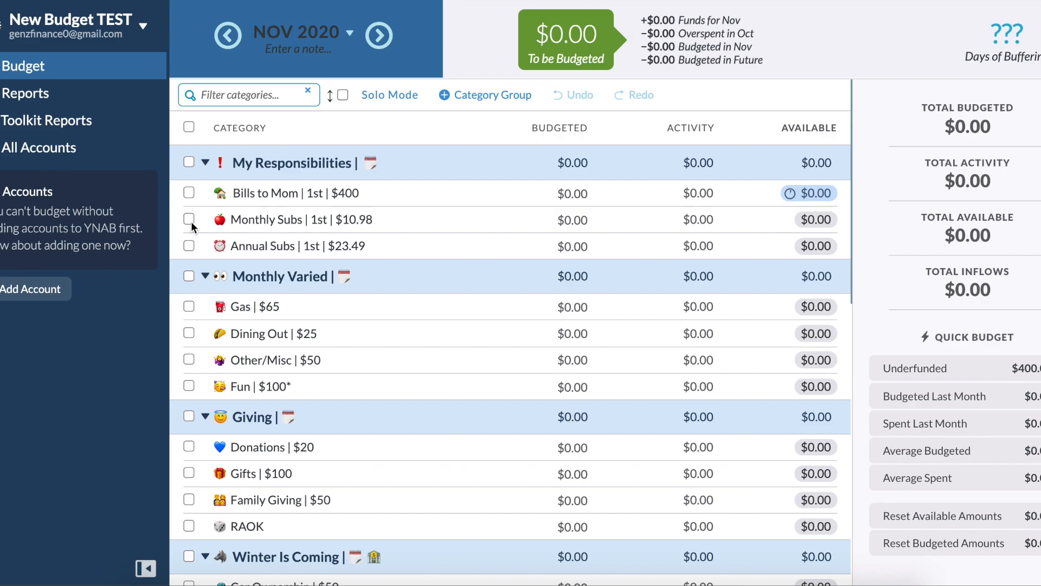
left_click(409, 203)
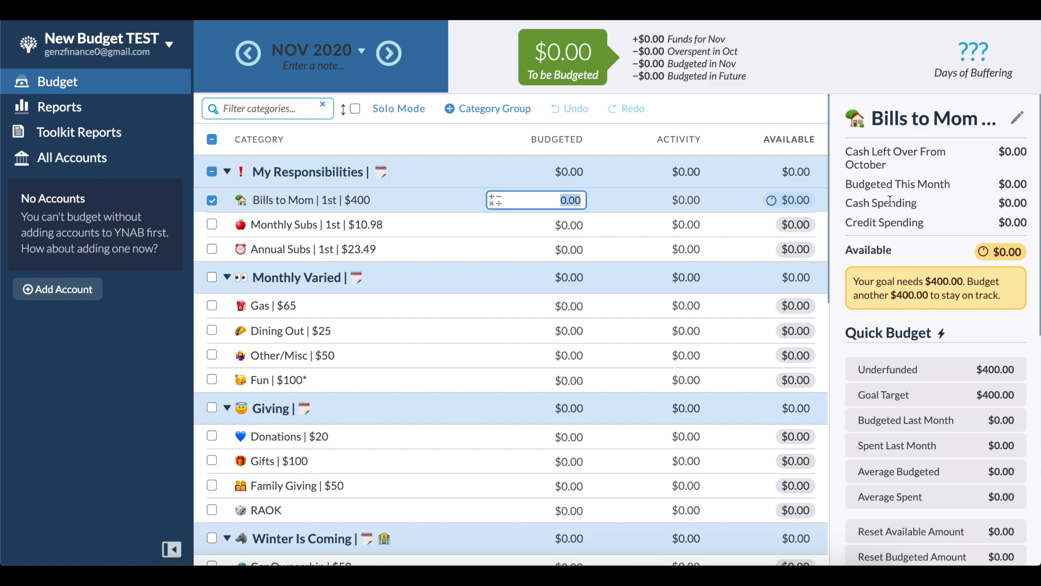
scroll(916, 182, "down", 5)
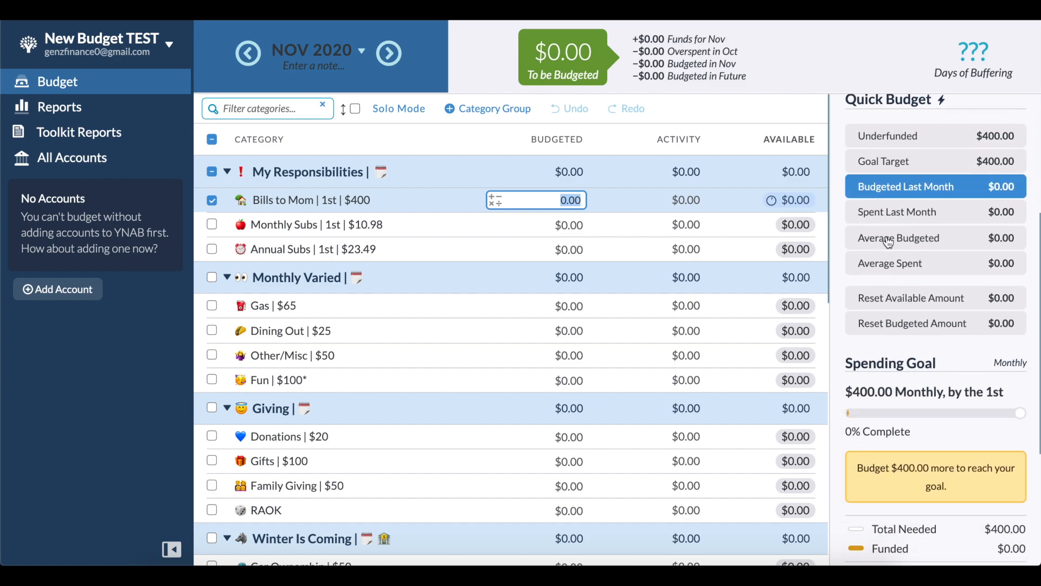
scroll(916, 190, "down", 2)
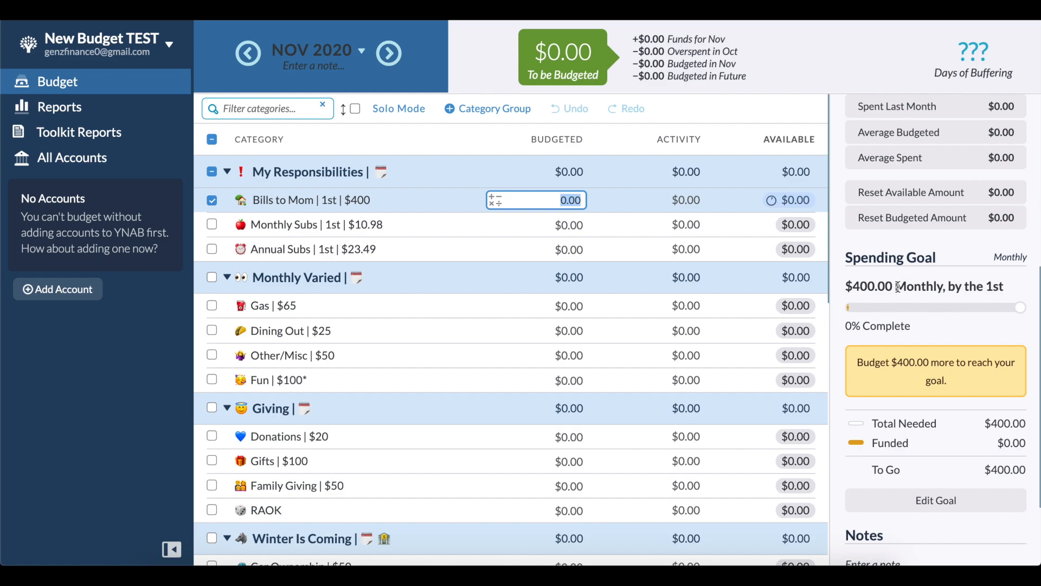
scroll(913, 440, "down", 1)
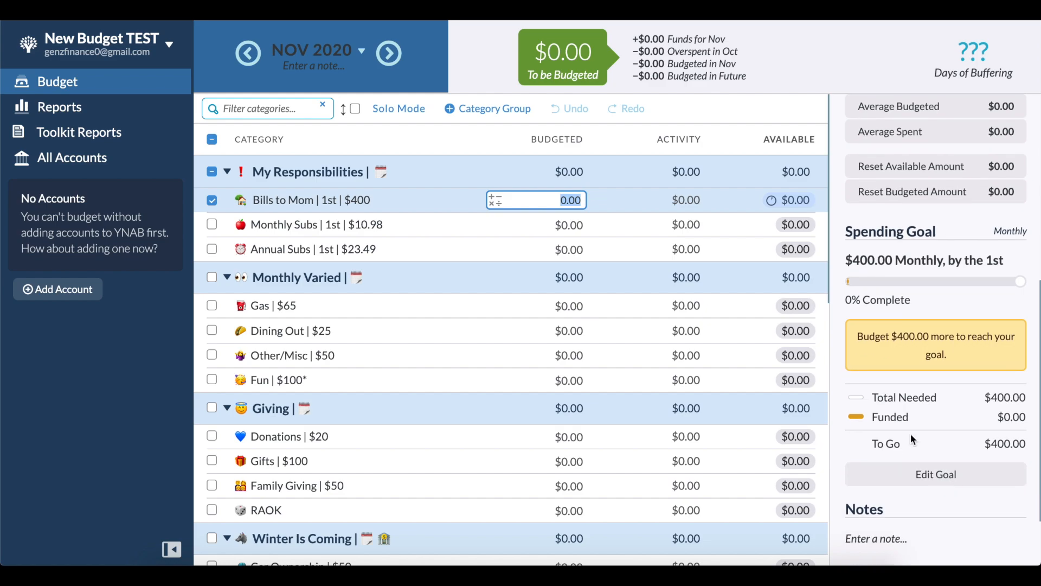
- Create a Needed For Spending goal of $10.98 monthly, due every 1st, for the Monthly Subs category
left_click(640, 244)
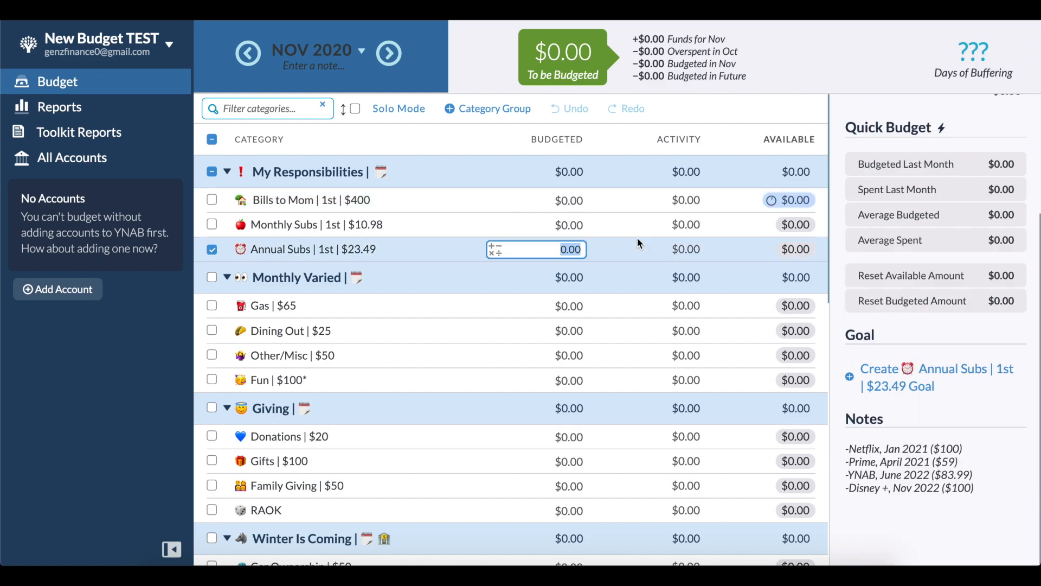
left_click(719, 235)
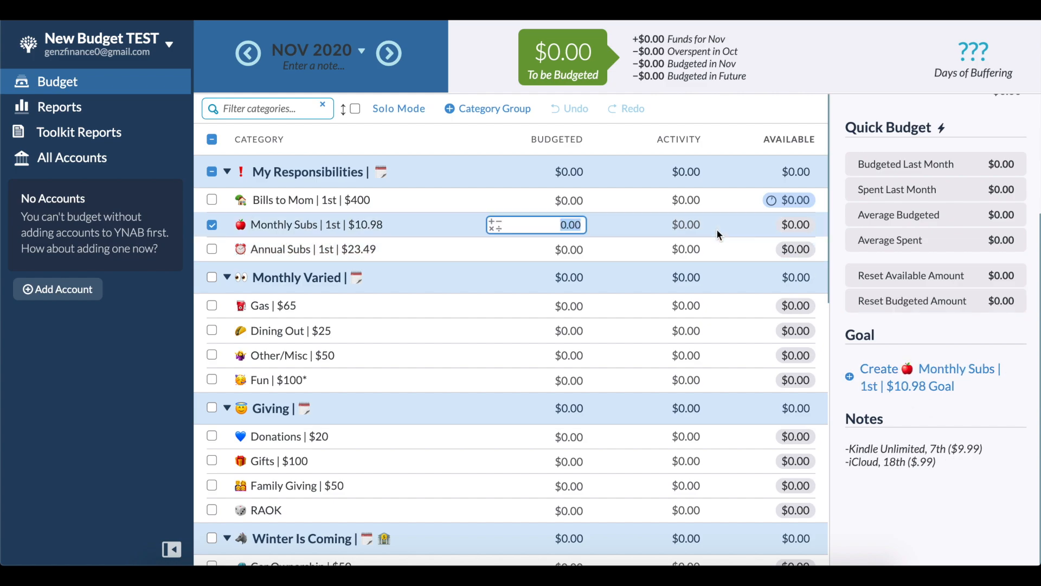
left_click(901, 386)
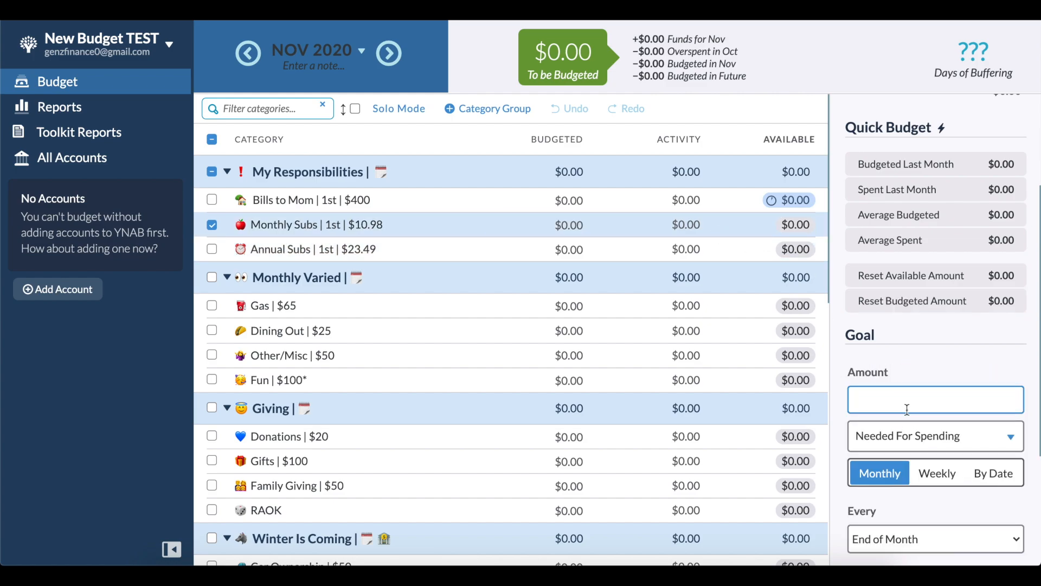
type("10.98")
key("Tab")
scroll(937, 461, "down", 1)
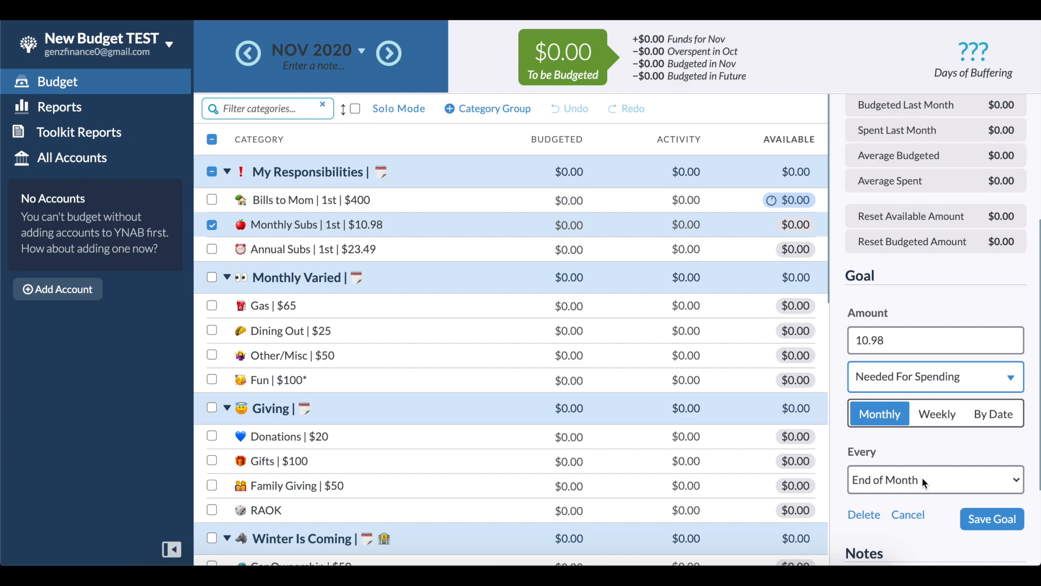
left_click(921, 477)
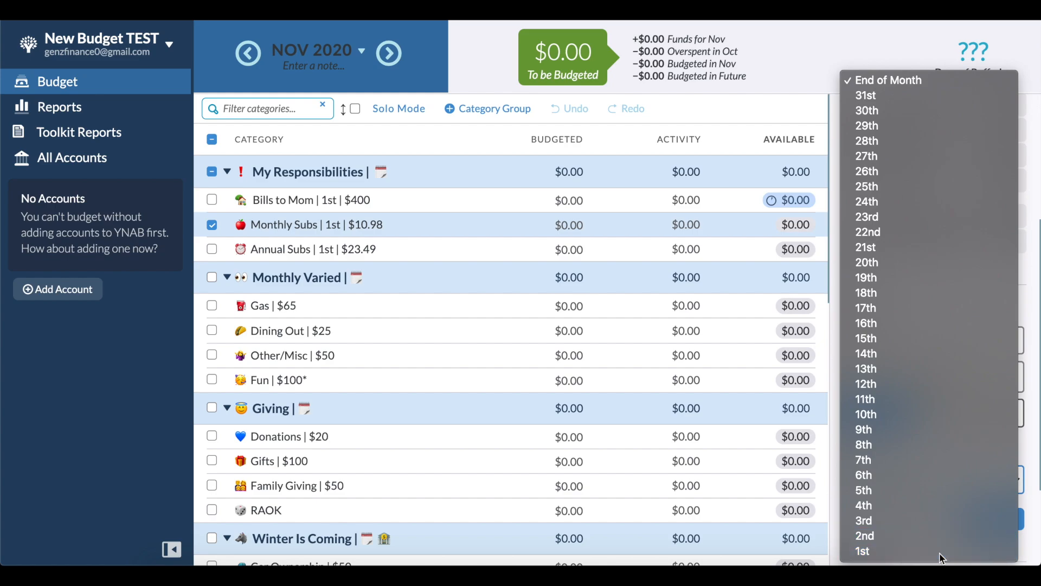
left_click(955, 551)
left_click(993, 519)
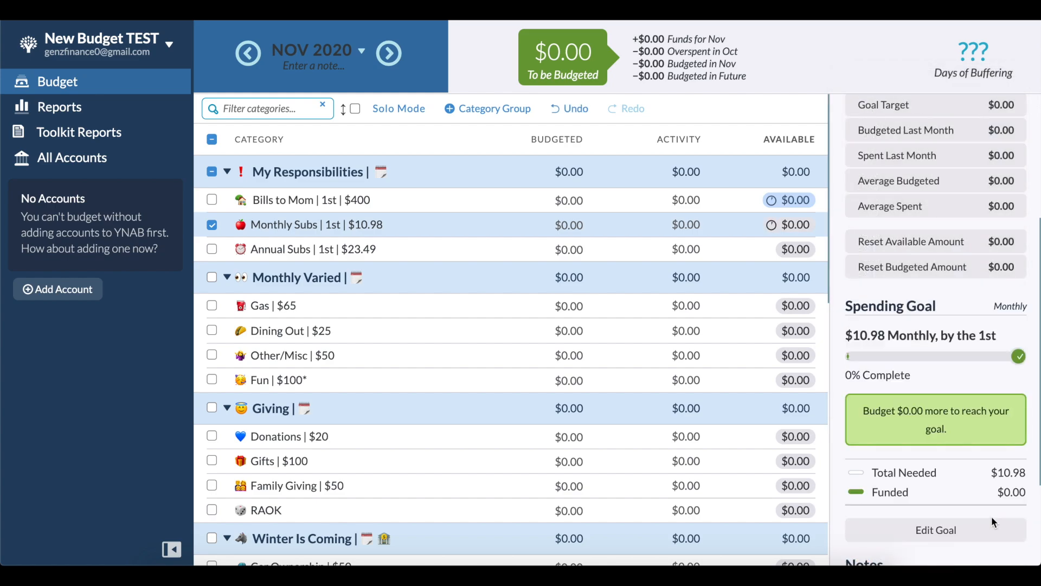
- Create a monthly Needed For Spending goal of $23.49 for the Annual Subs category
left_click(569, 249)
left_click(903, 382)
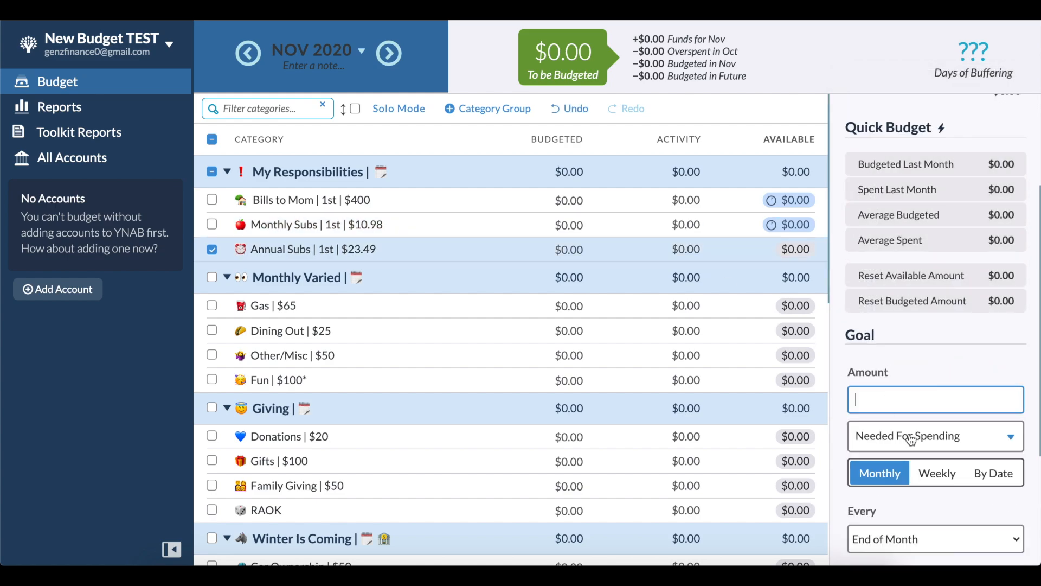
type("23.49")
scroll(922, 434, "down", 2)
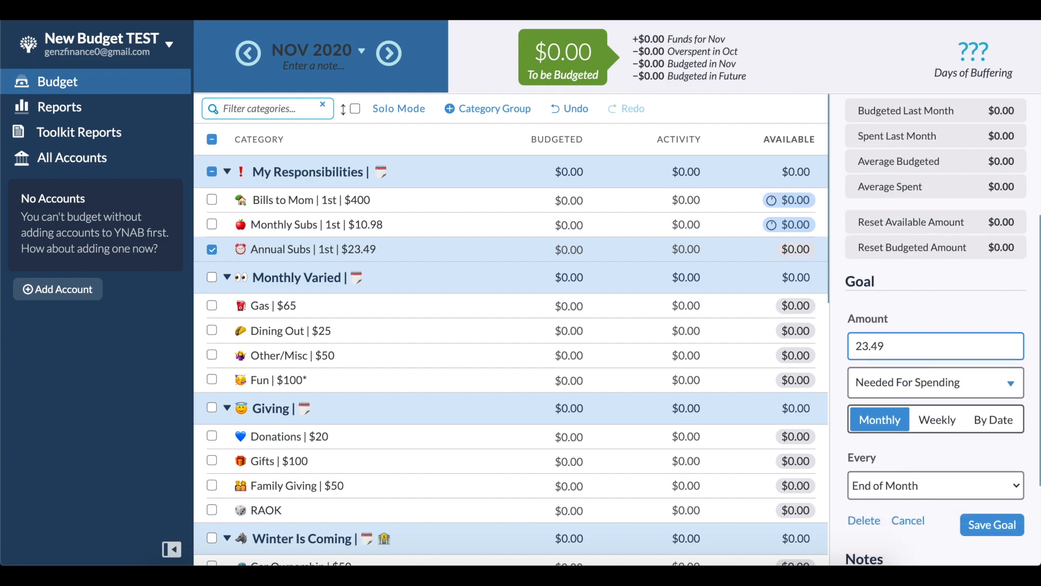
left_click(910, 466)
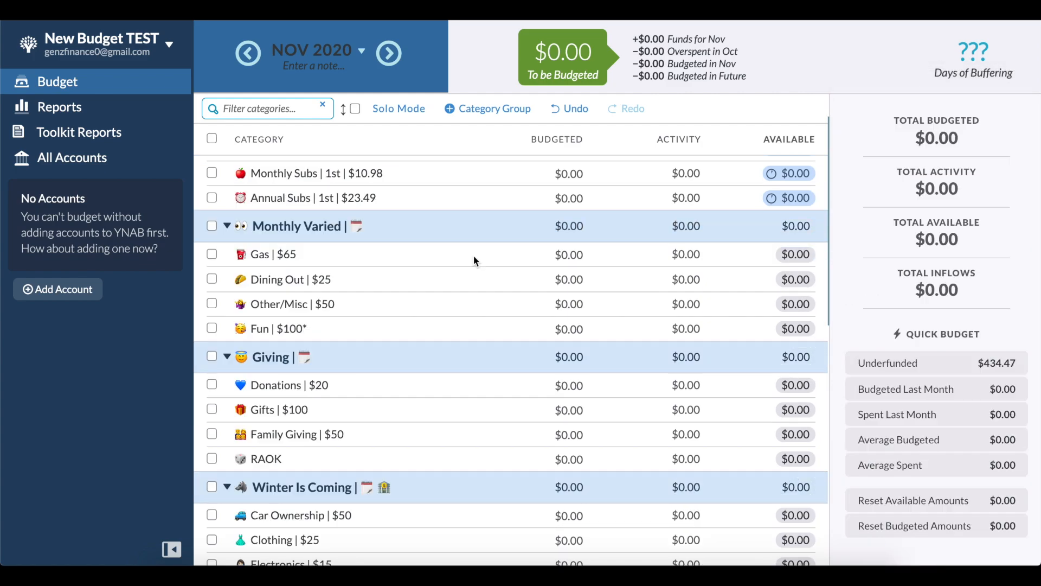
- Start a goal for the Gas category and enter an amount of 100
left_click(476, 262)
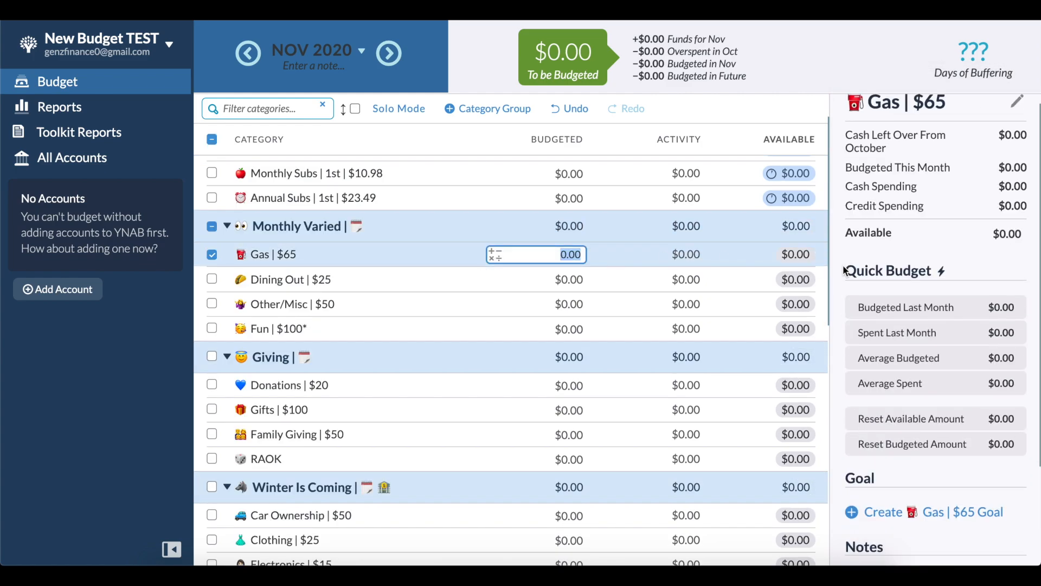
left_click(283, 255)
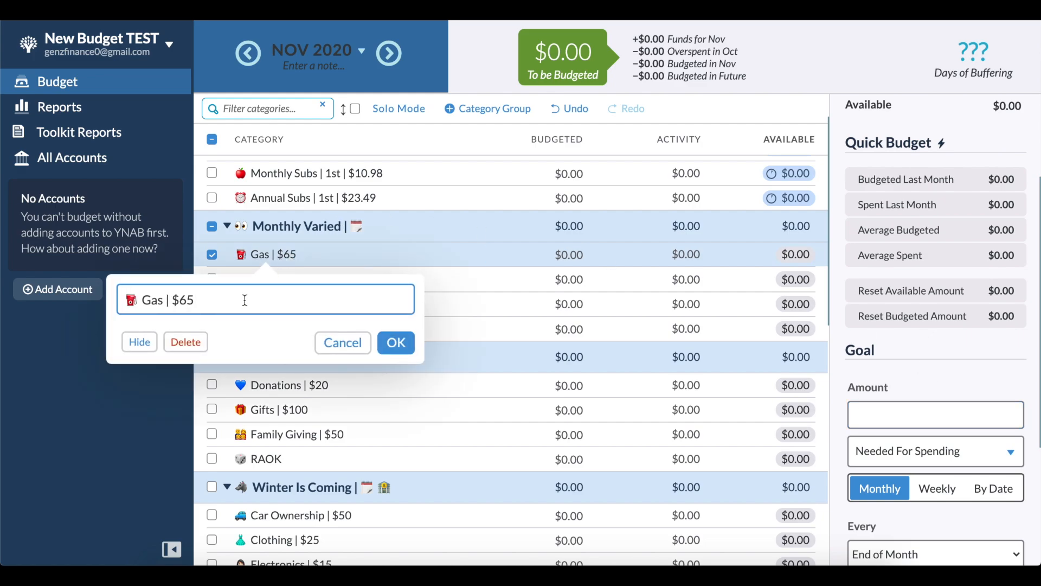
left_click(401, 347)
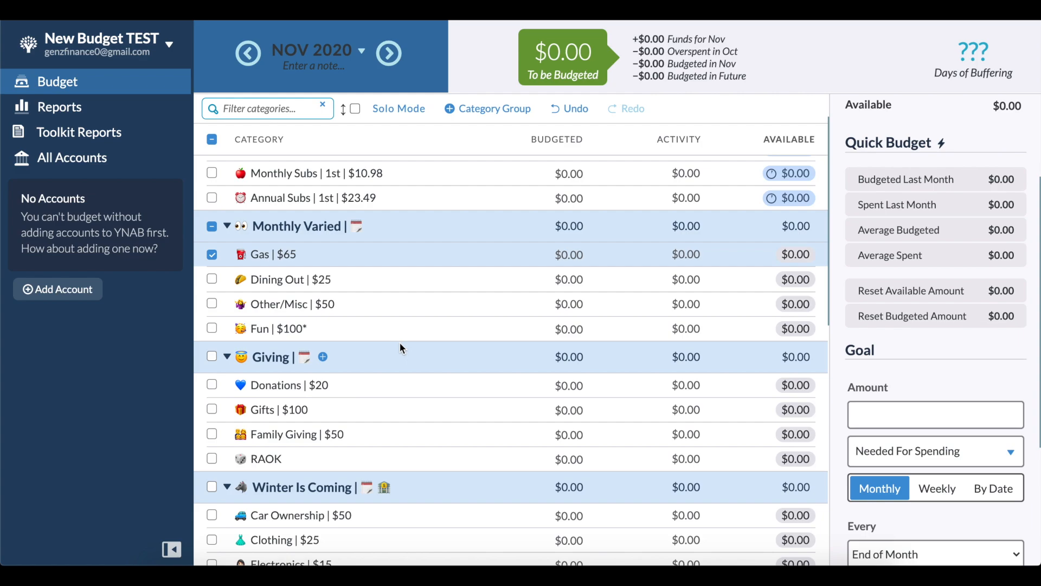
scroll(880, 359, "down", 1)
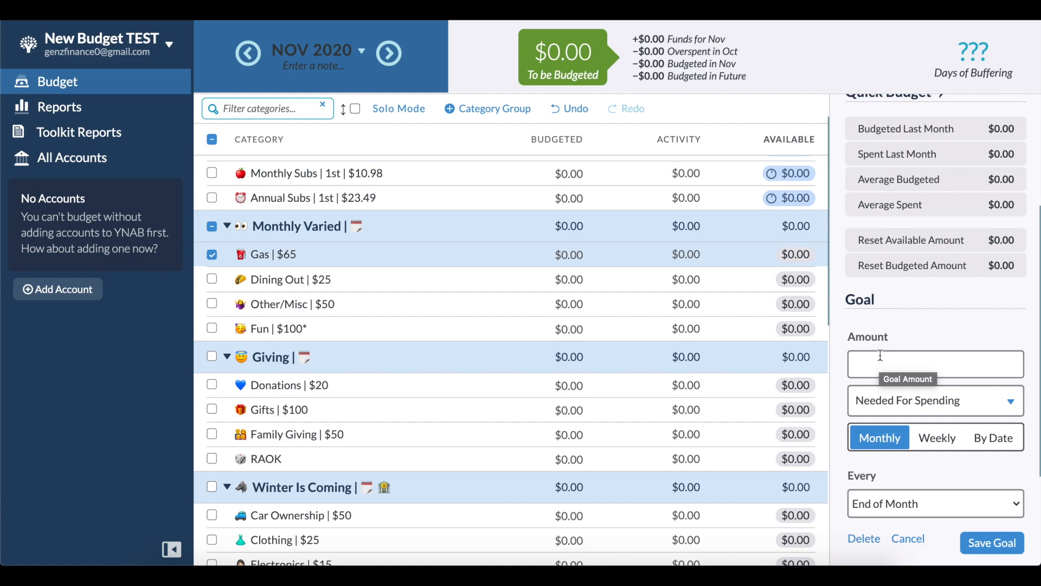
left_click(879, 358)
type("100")
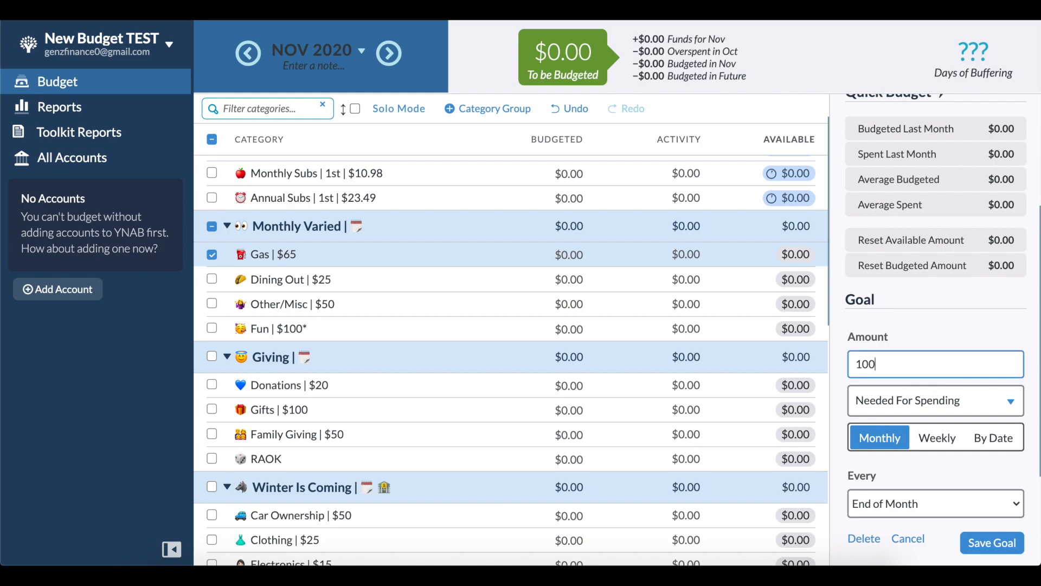
- Check the available goal types, keep Needed For Spending monthly by End of Month, and save the Gas goal
scroll(926, 369, "down", 1)
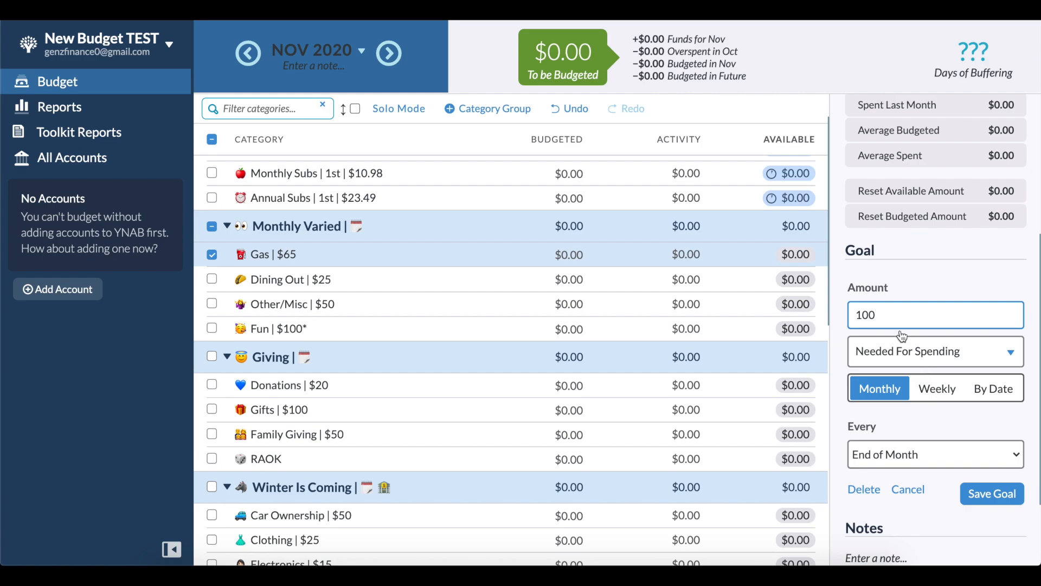
left_click(885, 355)
scroll(909, 436, "down", 1)
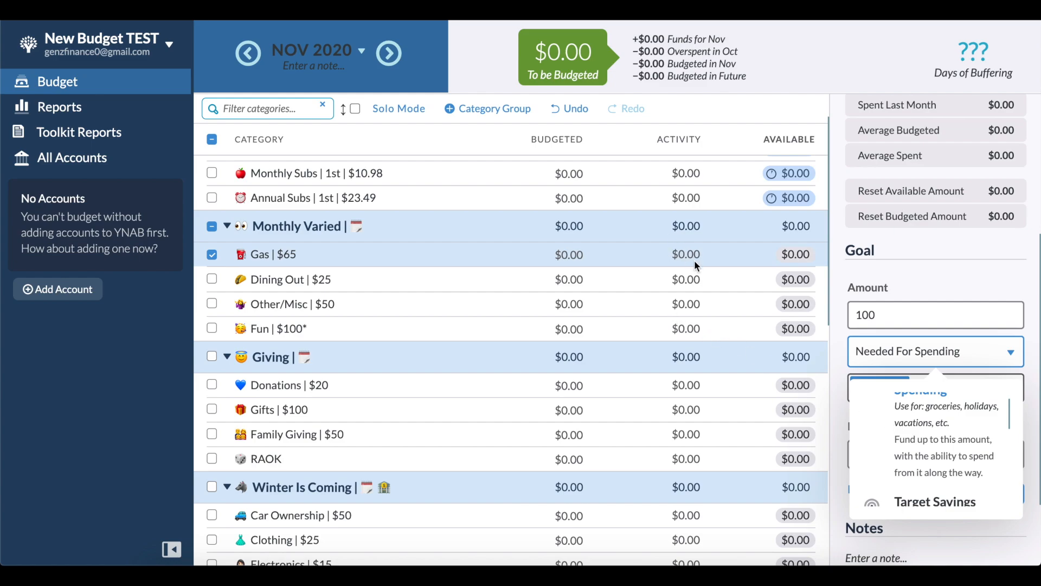
left_click(886, 396)
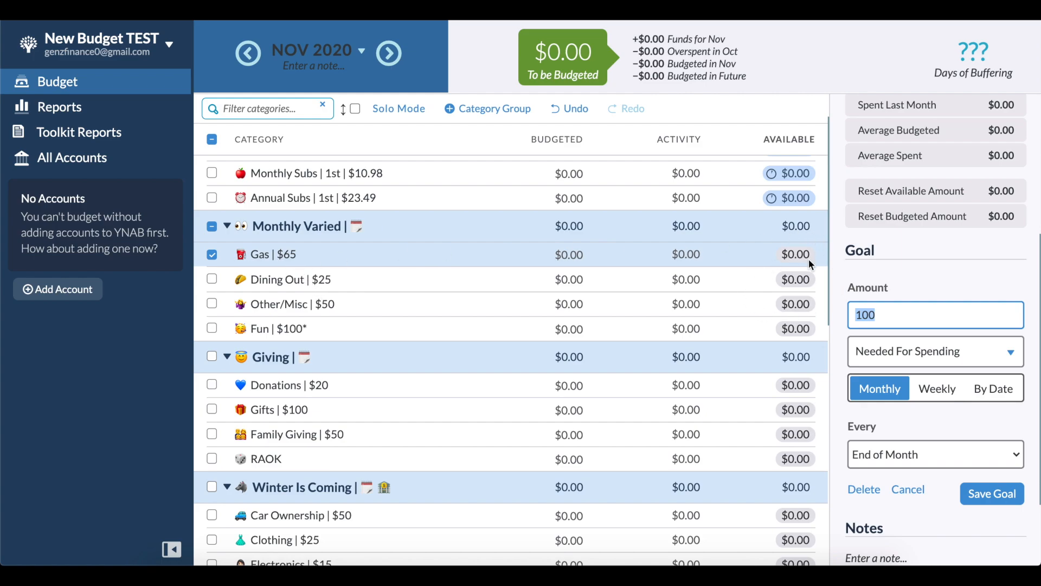
left_click(992, 493)
- Create a Needed For Spending goal of $25 for the Dining Out category
left_click(495, 278)
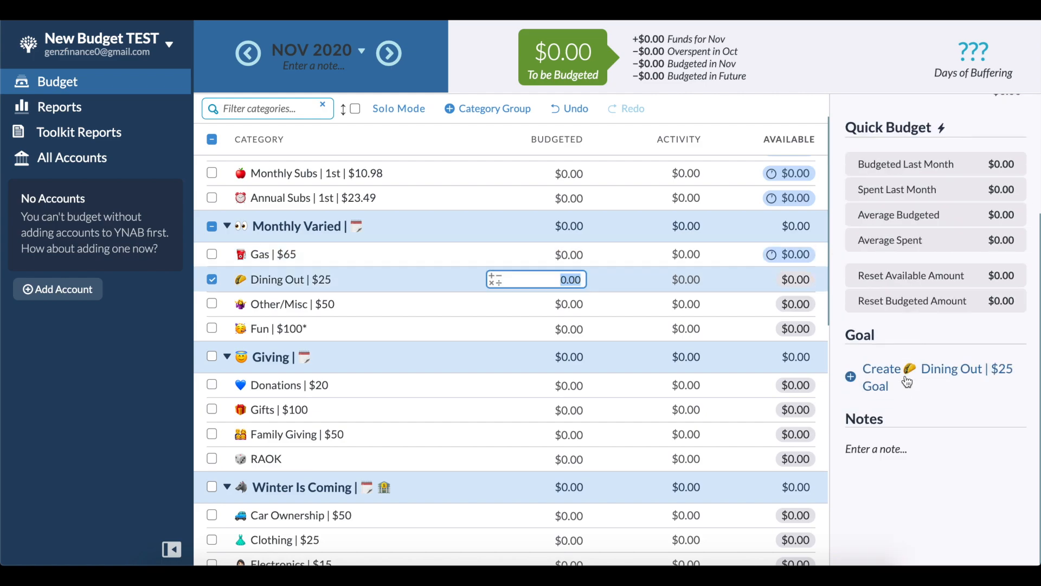
left_click(906, 376)
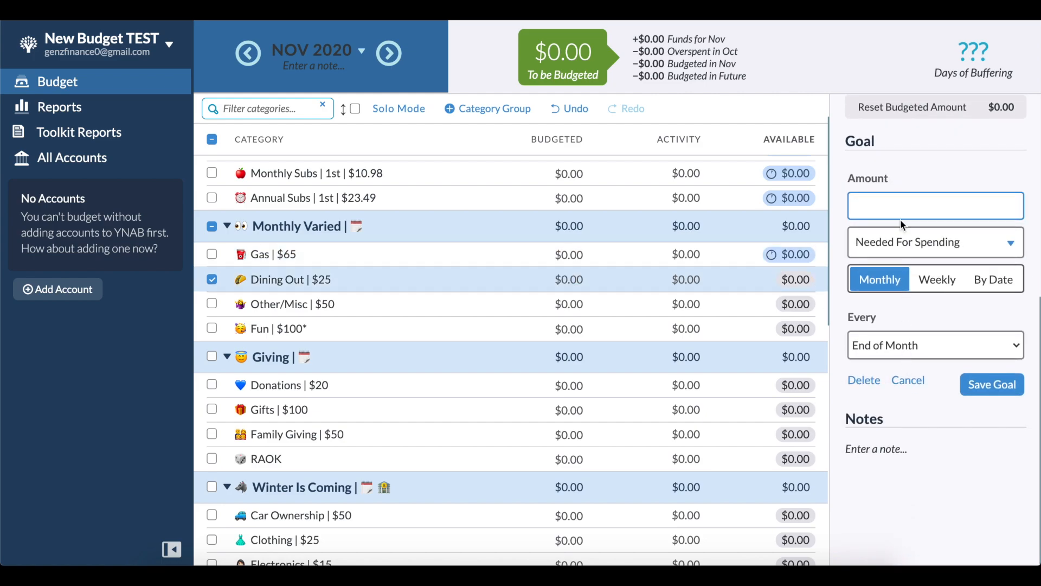
left_click(898, 241)
left_click(934, 316)
type("25")
left_click(993, 384)
- Create a Needed For Spending goal of $50 monthly, by End of Month, for the Other/Misc category
left_click(718, 310)
left_click(913, 376)
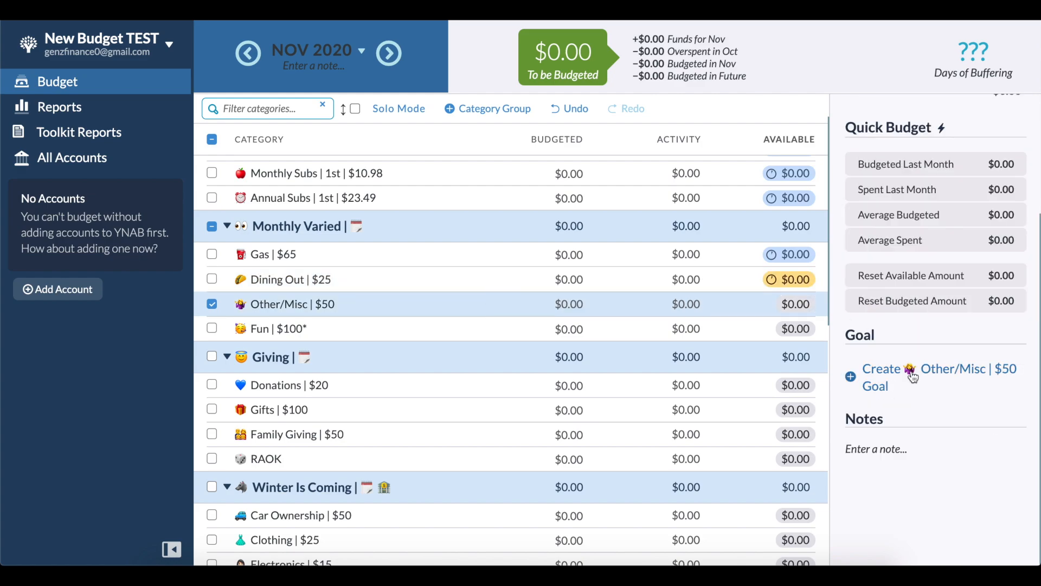
type("50")
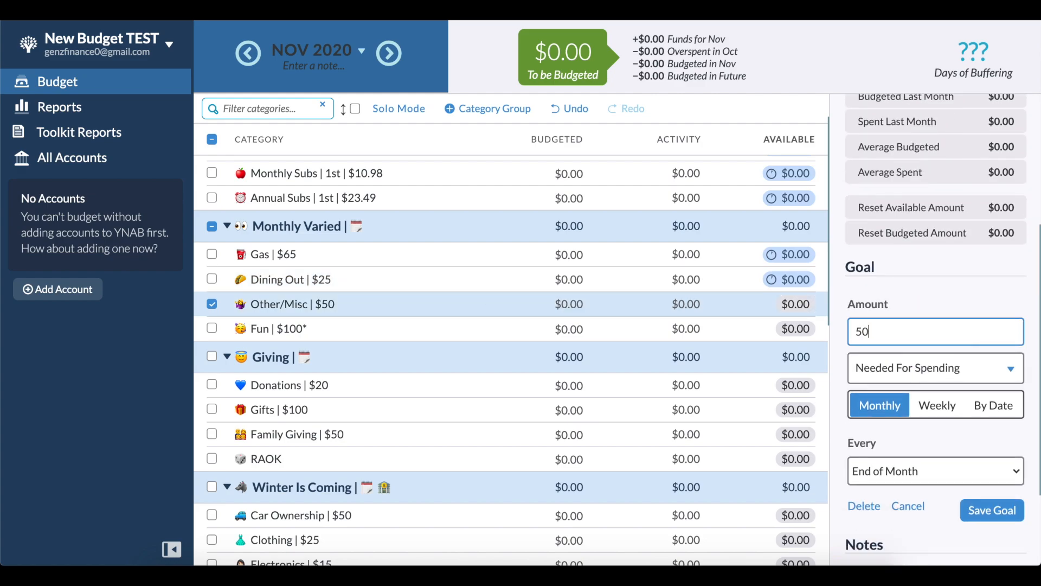
left_click(993, 510)
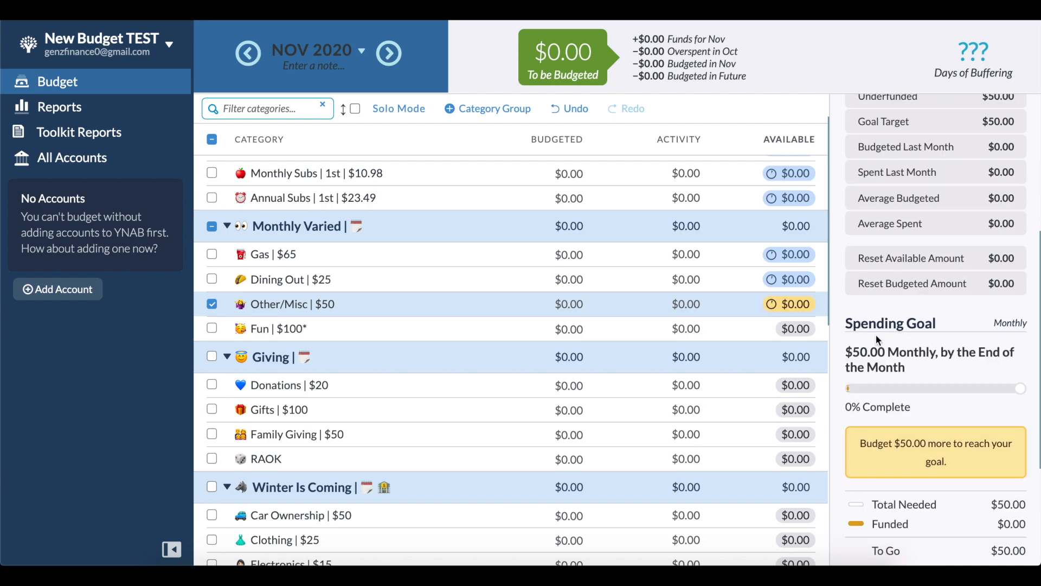
- Create a Target Savings Balance goal of $100 without a target date for the Fun category
left_click(746, 333)
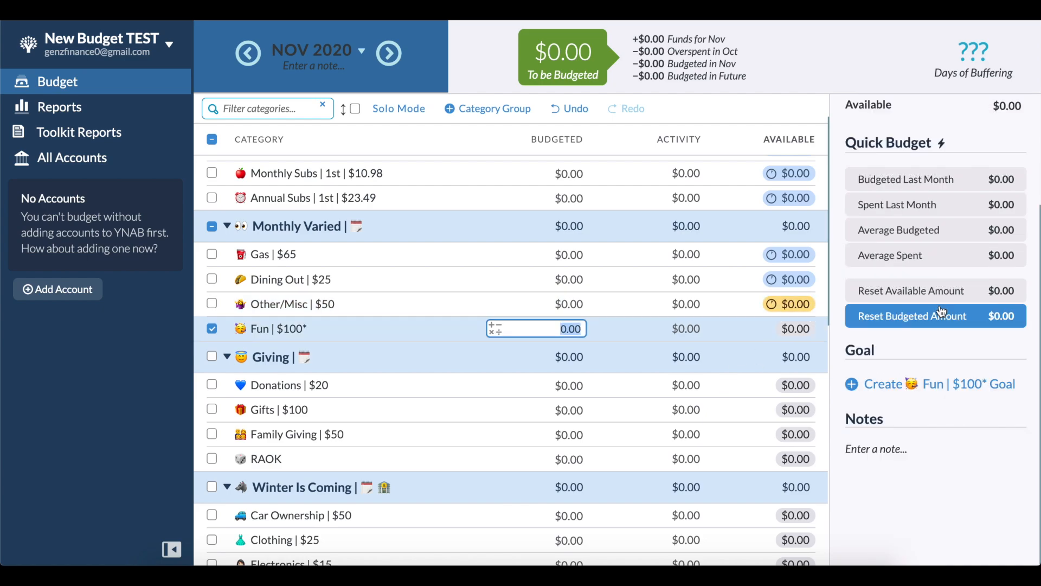
left_click(930, 398)
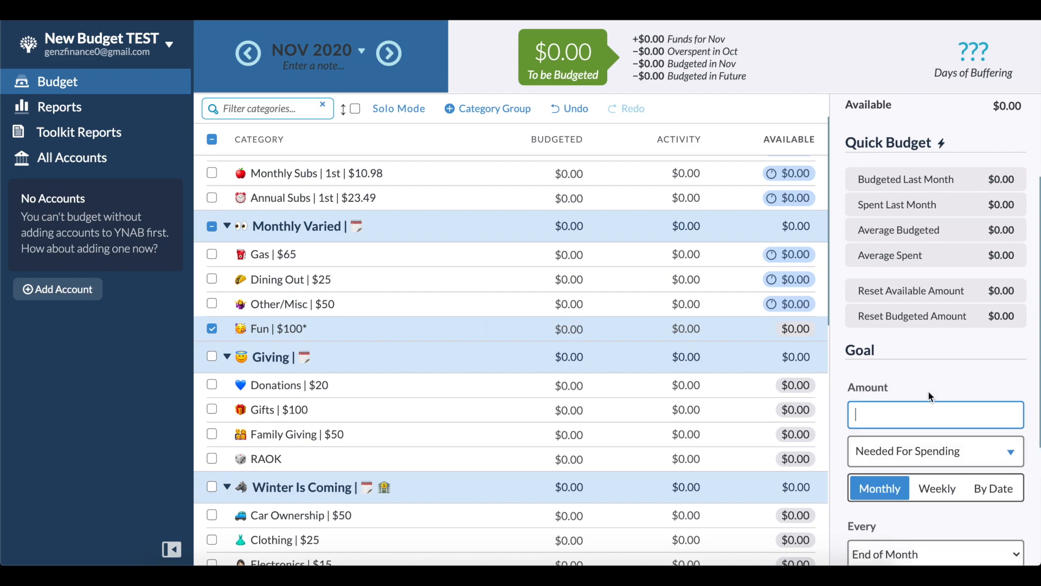
left_click(948, 242)
scroll(949, 376, "down", 3)
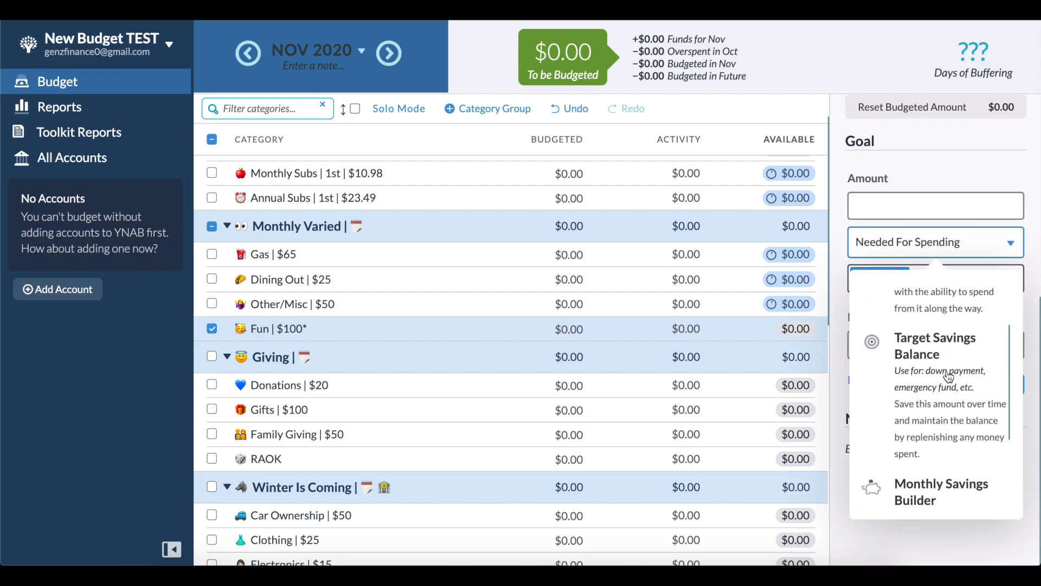
left_click(949, 317)
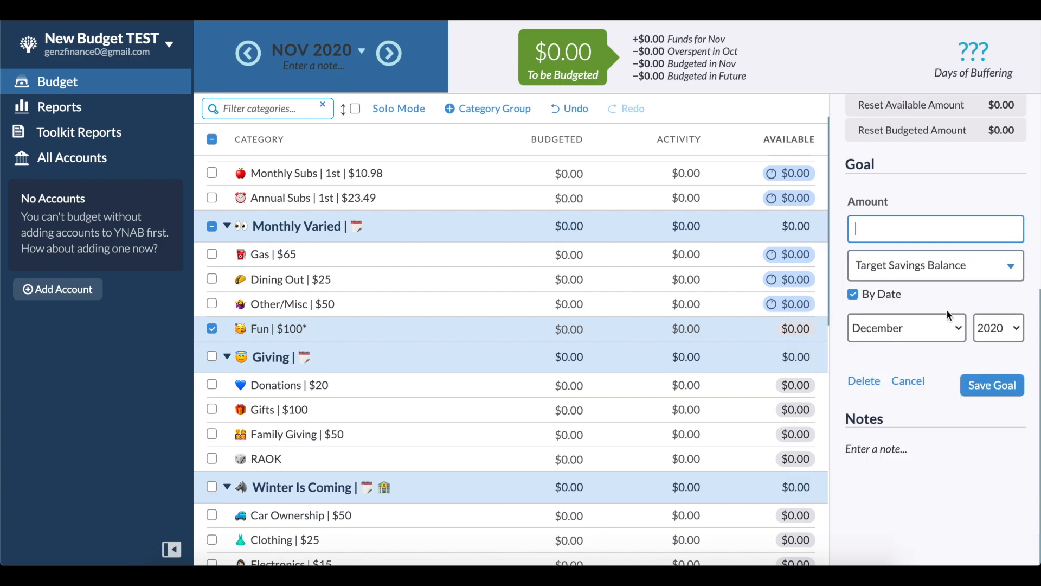
left_click(894, 295)
left_click(916, 266)
type("100")
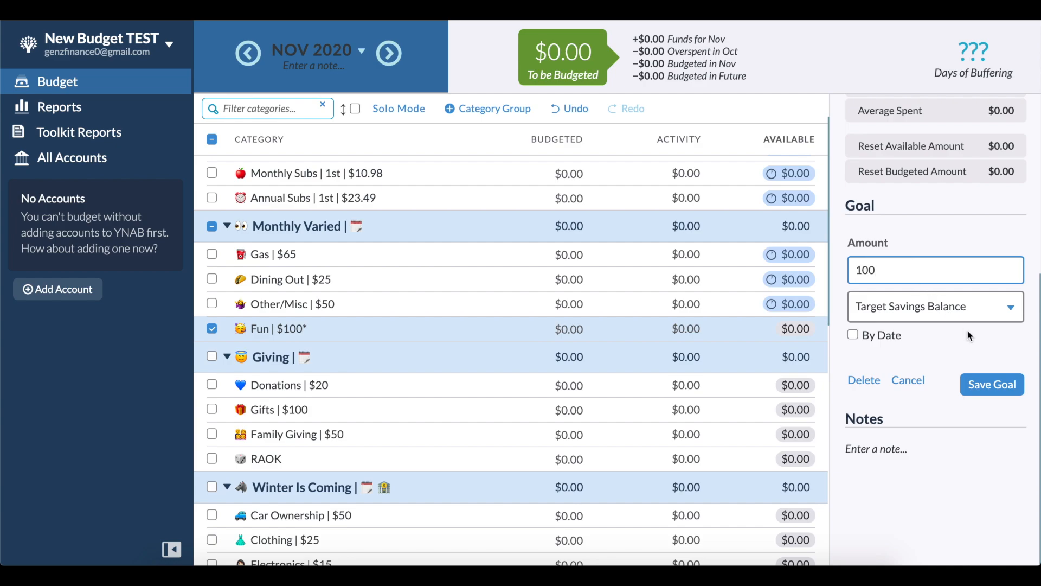
left_click(990, 383)
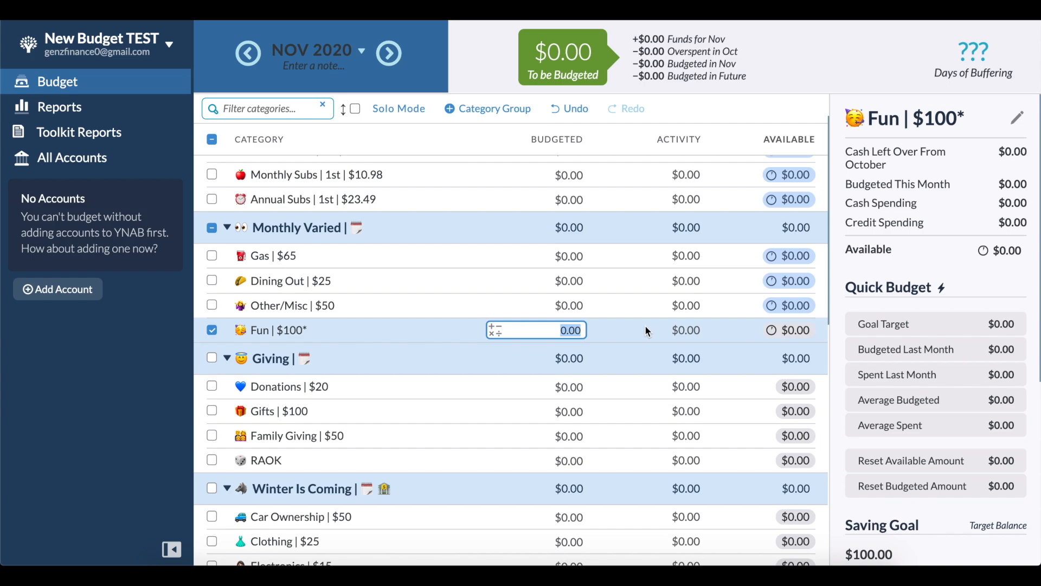
- Reopen the Fun category's goal to review its $100 amount and Target Savings Balance type
scroll(935, 336, "down", 5)
left_click(943, 426)
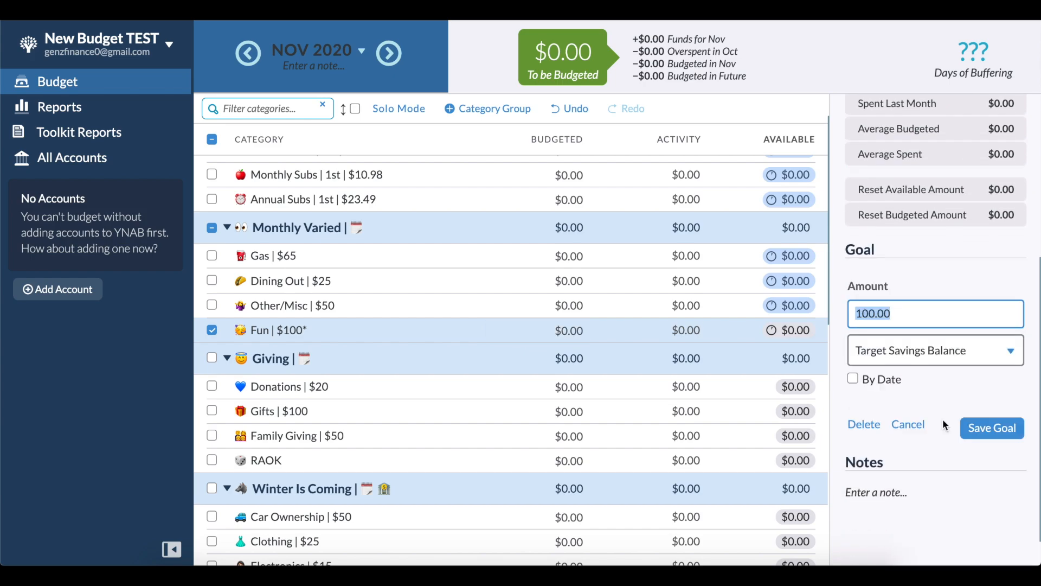
left_click(958, 358)
- Create a Needed For Spending goal of $20 monthly, by End of Month, for the Donations category
scroll(960, 428, "down", 3)
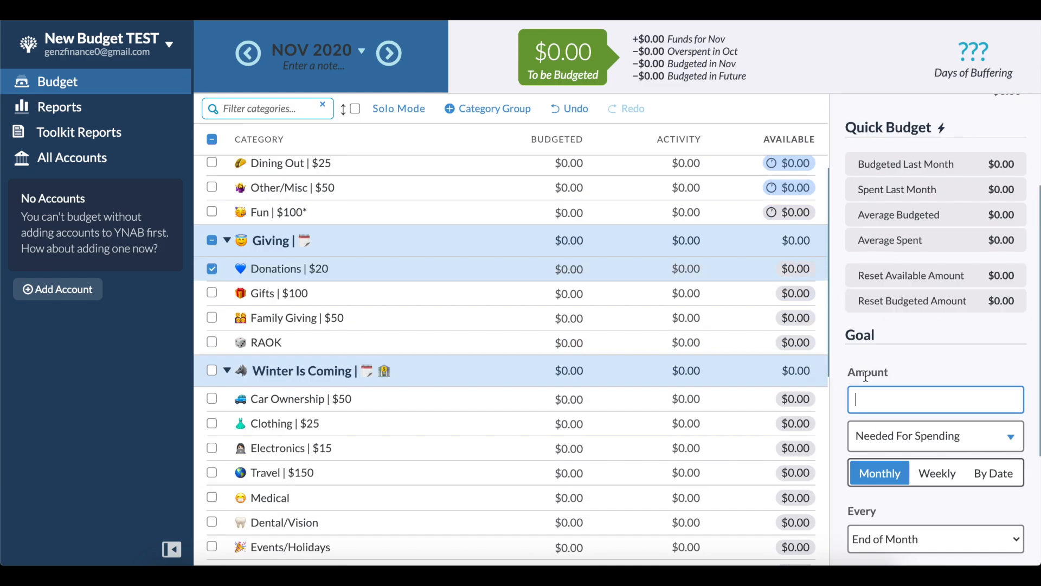
scroll(866, 376, "down", 1)
type("20")
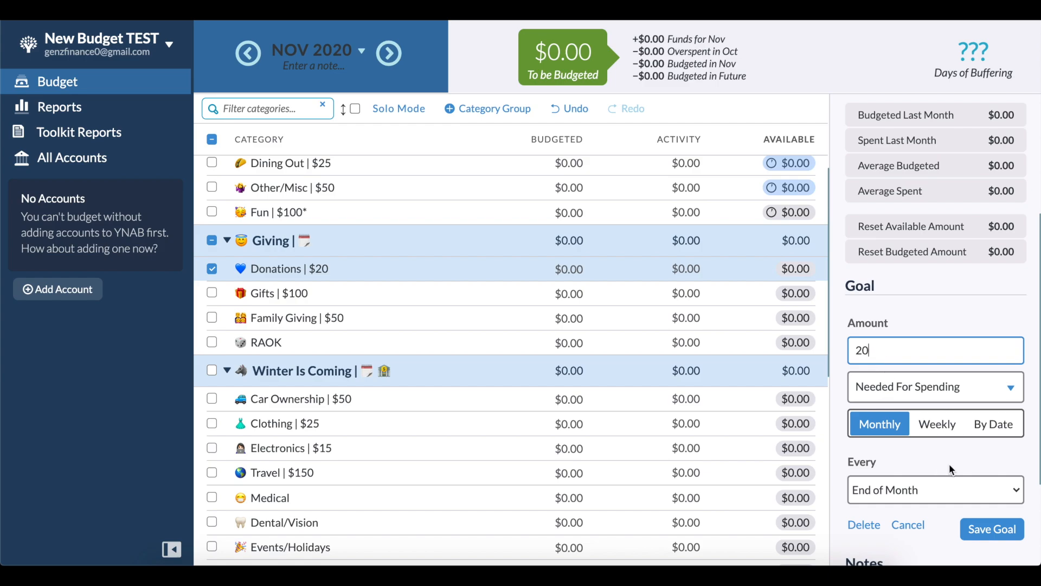
scroll(961, 459, "down", 1)
left_click(994, 510)
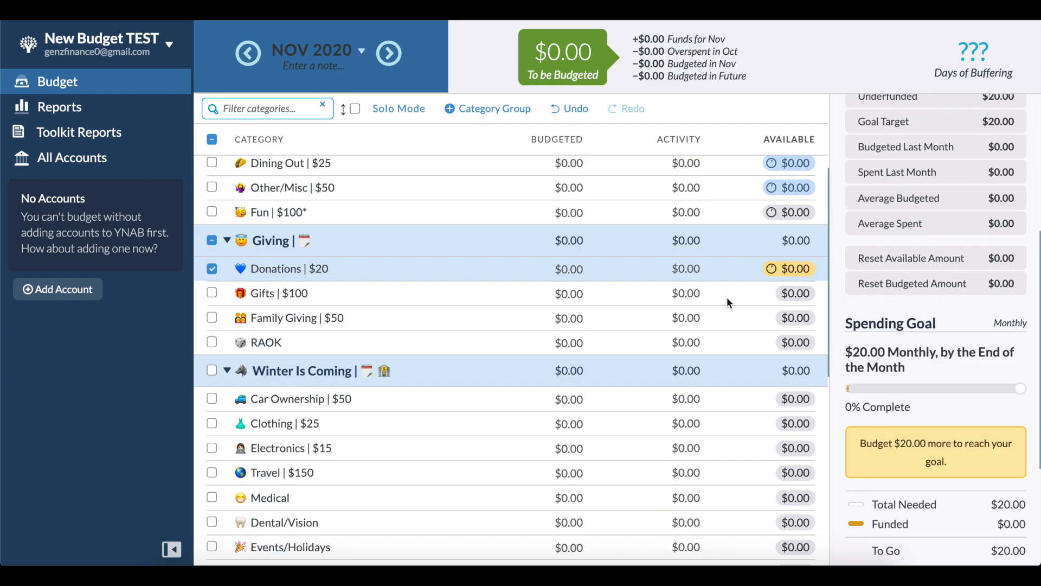
- Start a goal for the Gifts category with an amount of $1200, keeping the Needed For Spending type
left_click(719, 284)
left_click(931, 384)
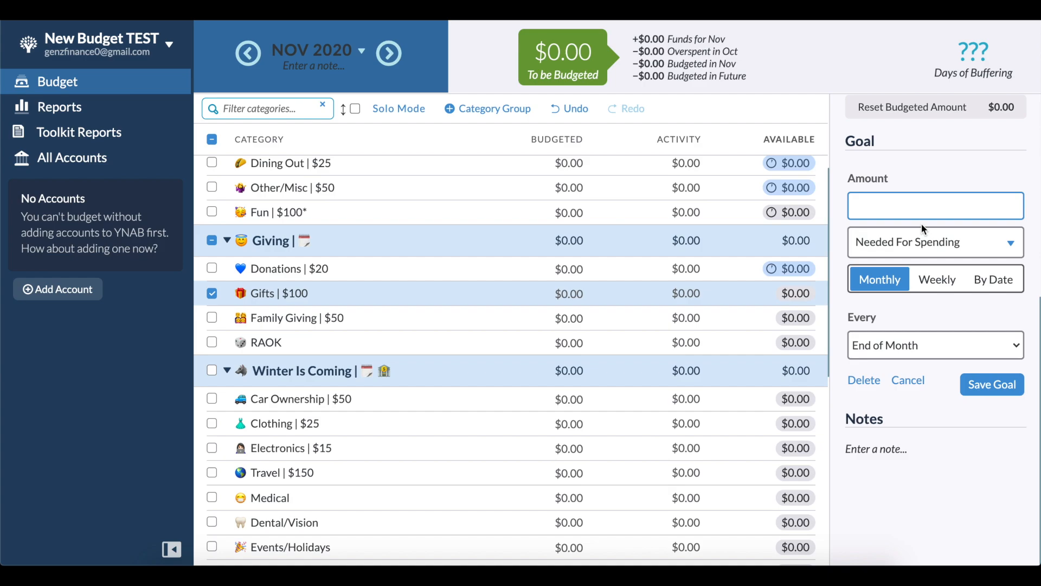
scroll(922, 226, "up", 2)
type("1200")
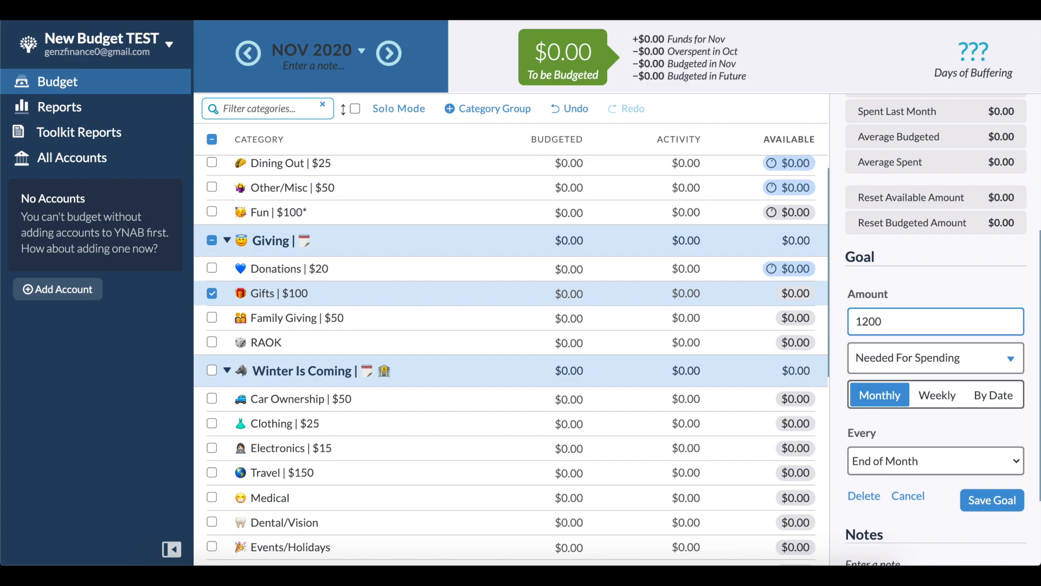
scroll(935, 293, "down", 2)
left_click(934, 294)
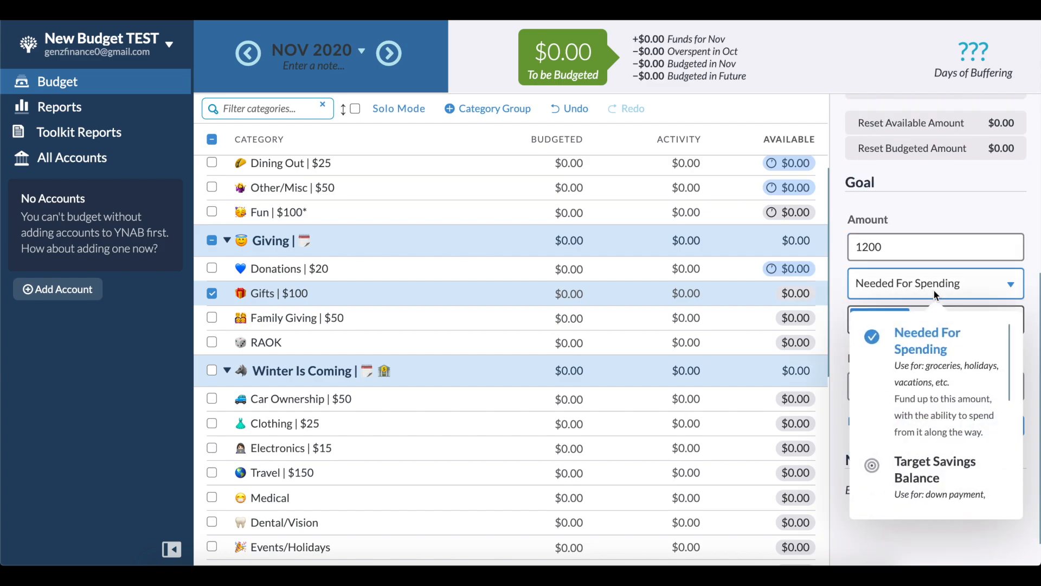
left_click(955, 364)
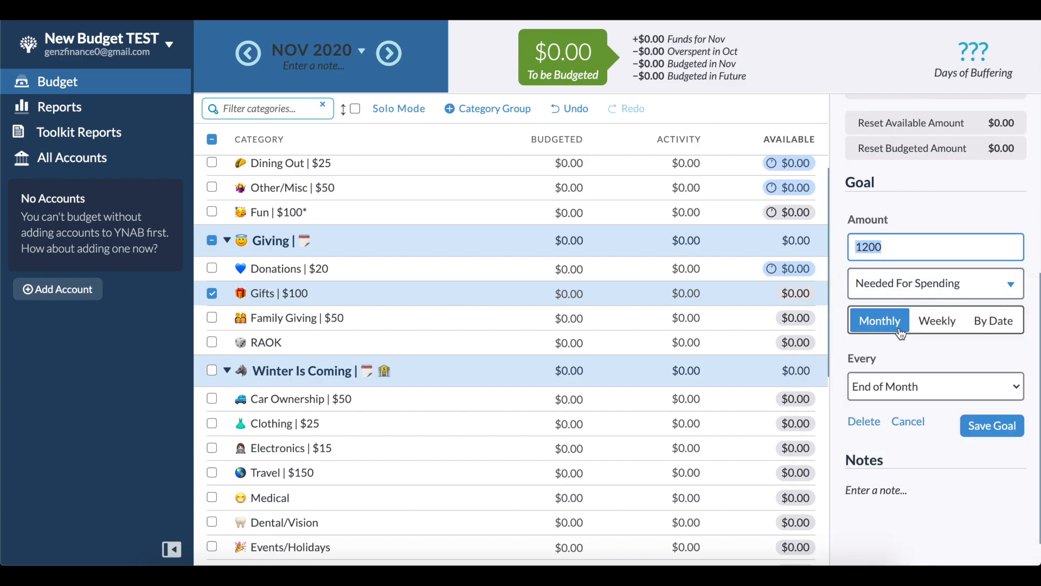
- Switch the Gifts goal to By Date, set the date to December 1, 2021 without repeat, and save it
left_click(1015, 326)
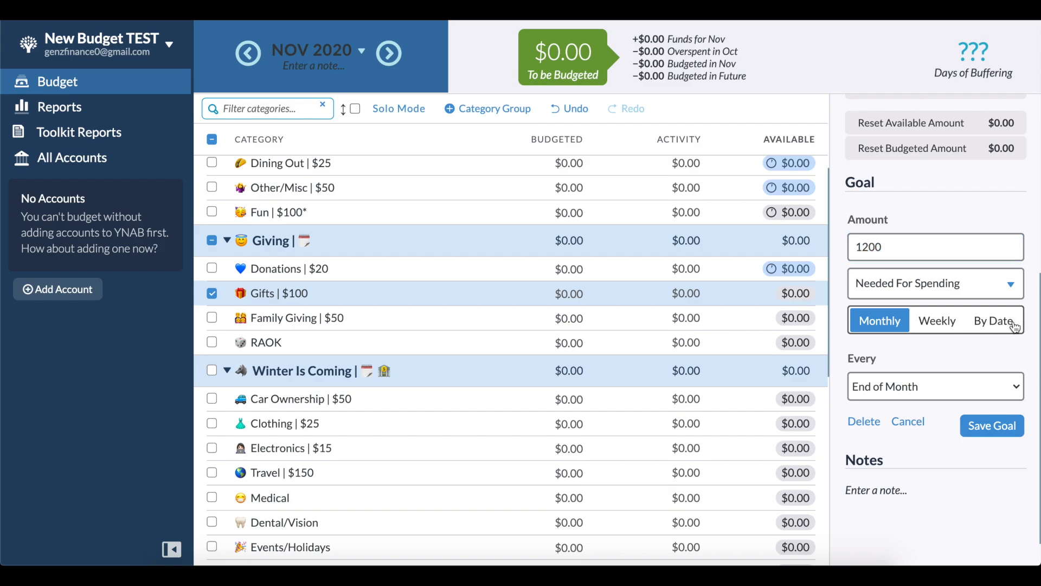
left_click(913, 355)
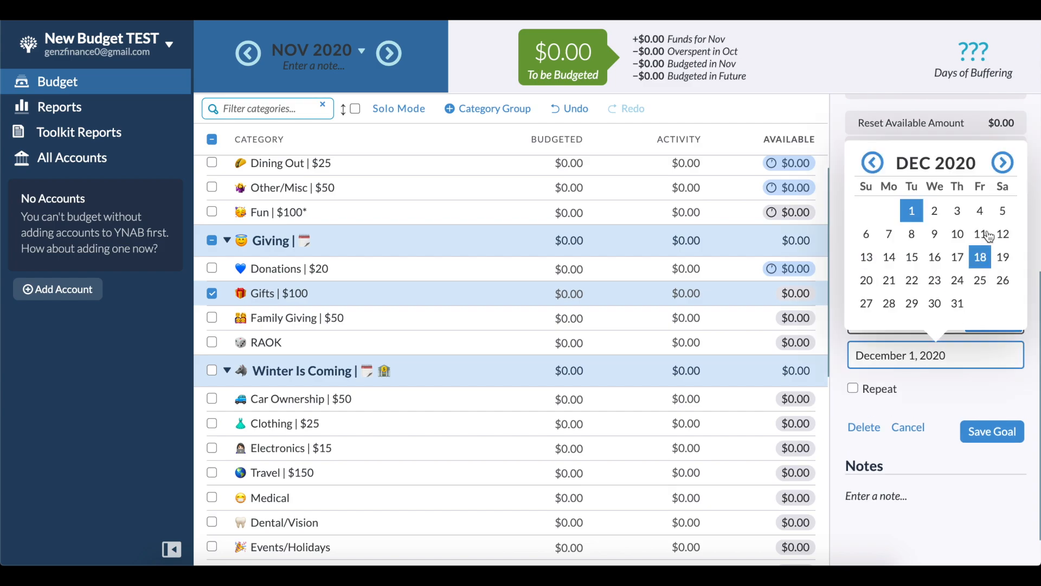
left_click(1003, 162)
left_click(1003, 162)
left_click(1003, 162)
left_click(1003, 162)
left_click(1002, 162)
left_click(1003, 162)
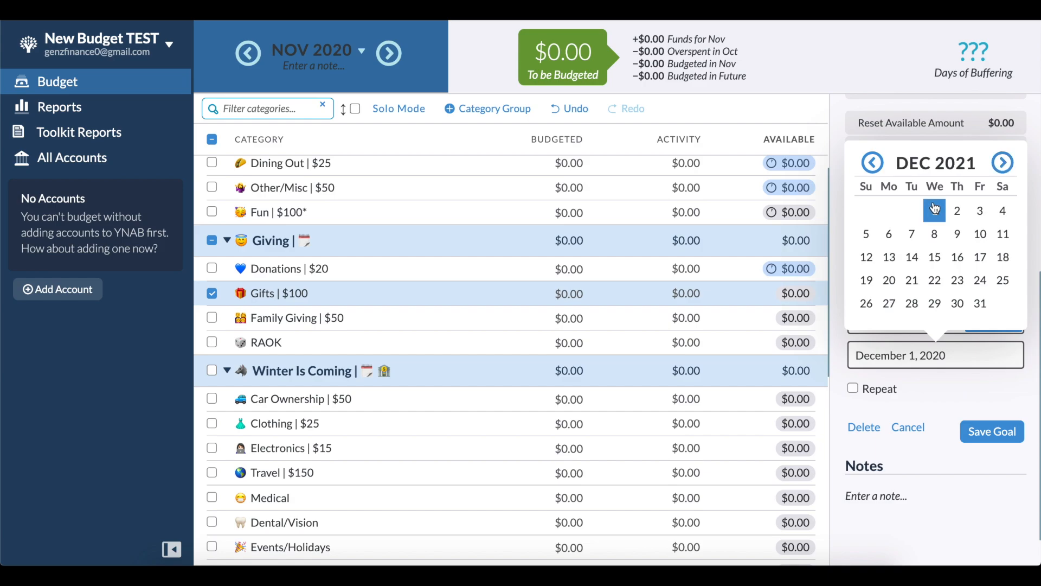
left_click(935, 210)
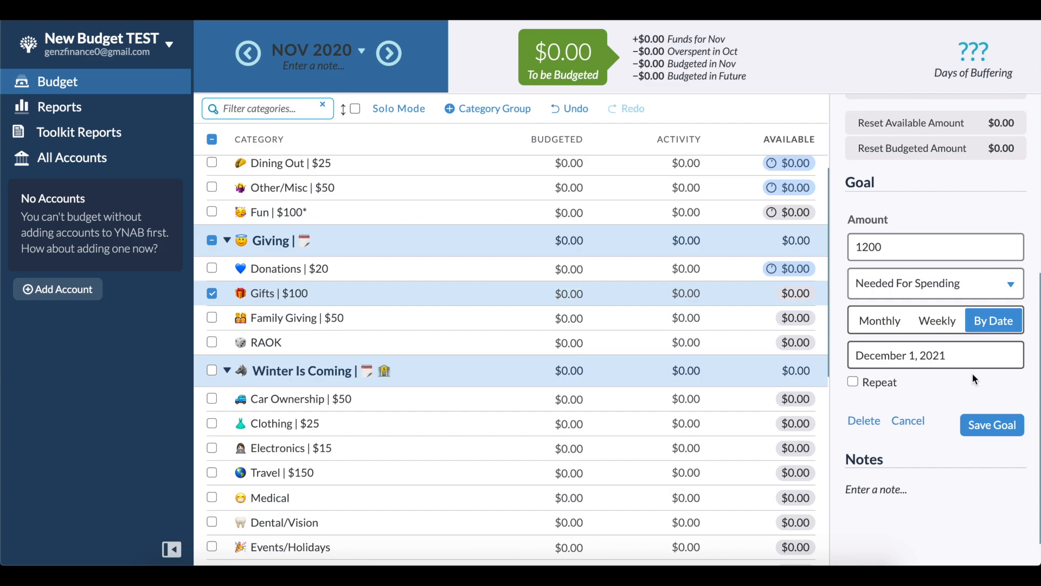
left_click(1007, 426)
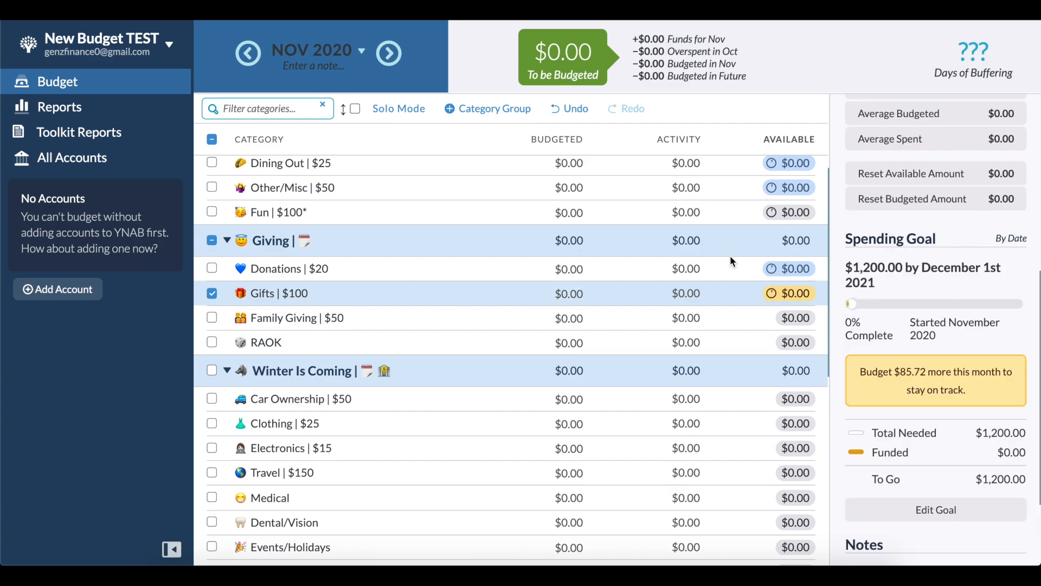
- Create a Monthly Savings Builder goal of $50 for the Family Giving category
scroll(907, 309, "down", 1)
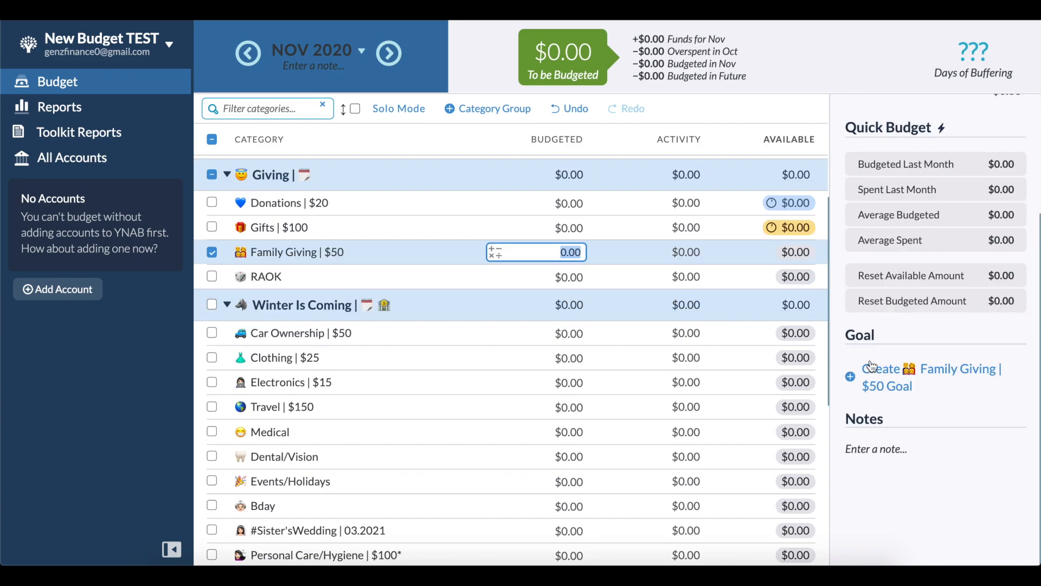
left_click(869, 368)
scroll(868, 370, "down", 5)
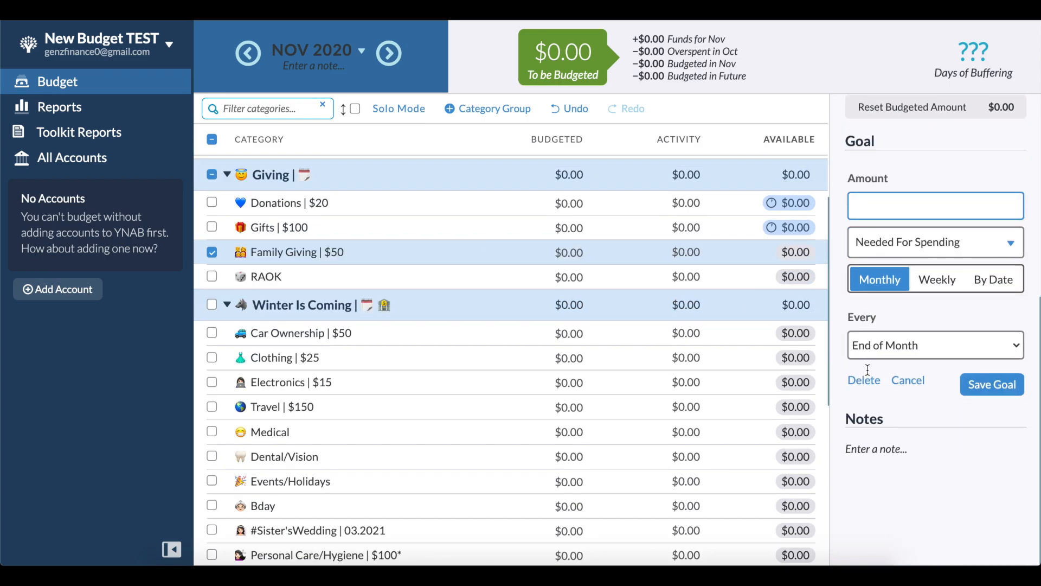
left_click(923, 255)
scroll(928, 402, "down", 3)
scroll(928, 402, "down", 1)
left_click(922, 420)
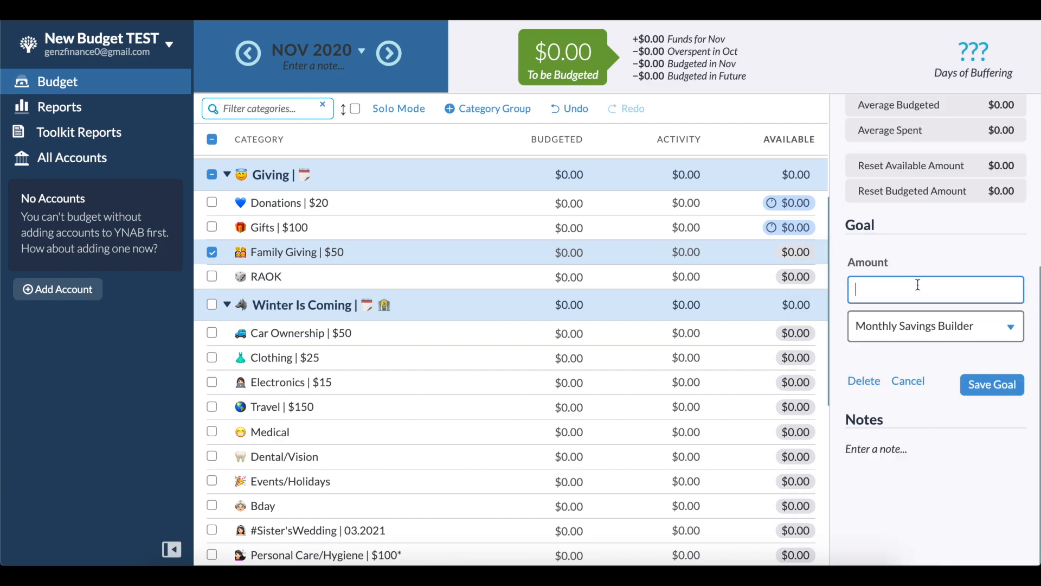
type("50")
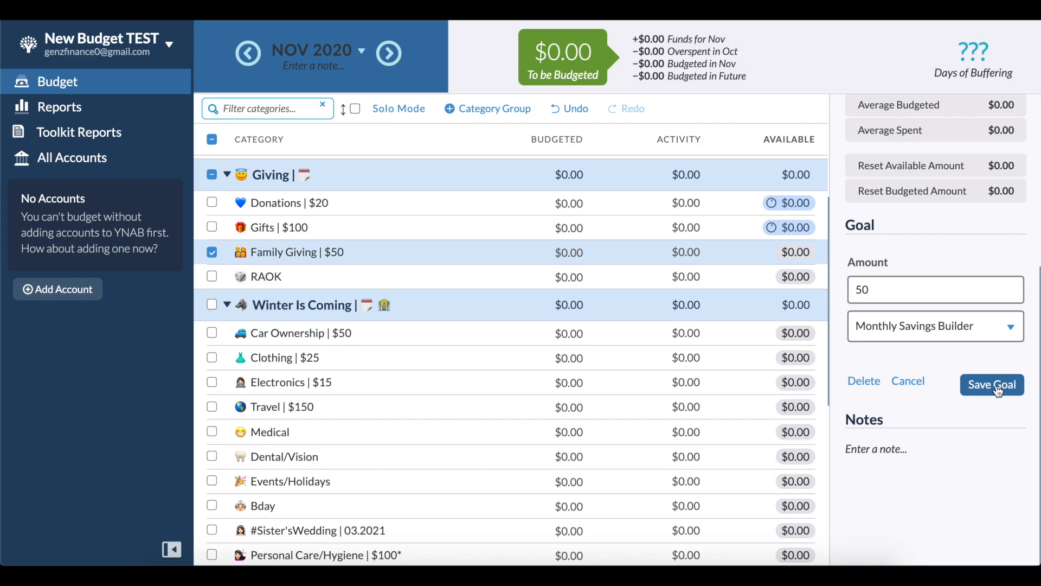
left_click(998, 389)
- Select the RAOK category and look over the Monthly Varied and Giving groups
left_click(715, 280)
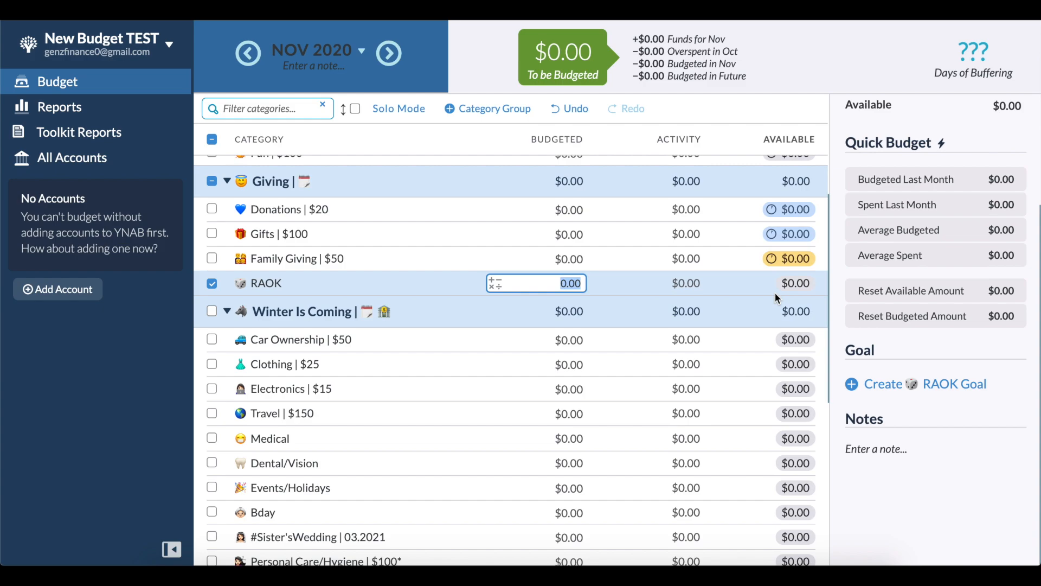
scroll(655, 244, "up", 3)
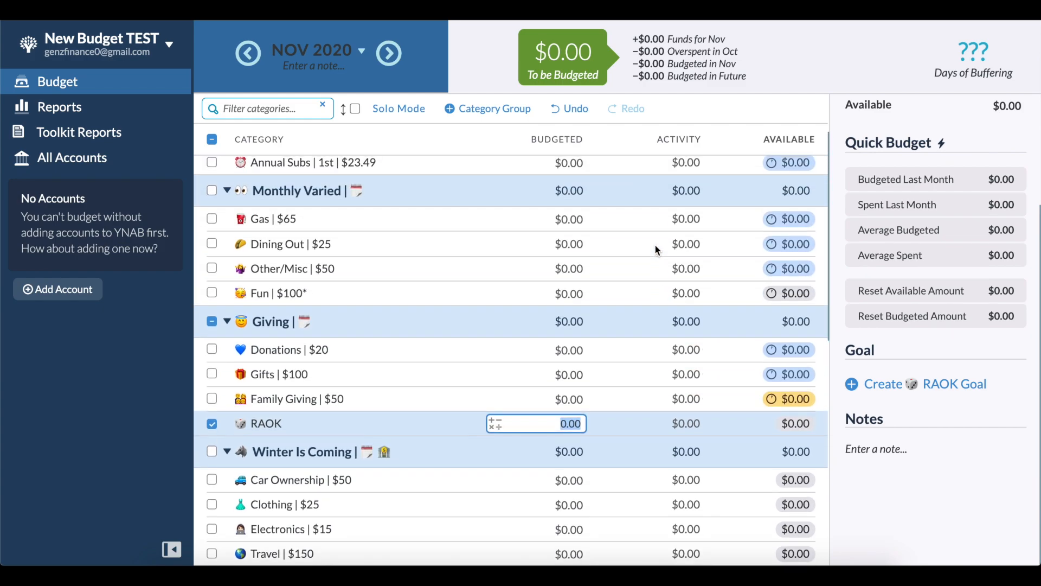
scroll(594, 294, "down", 5)
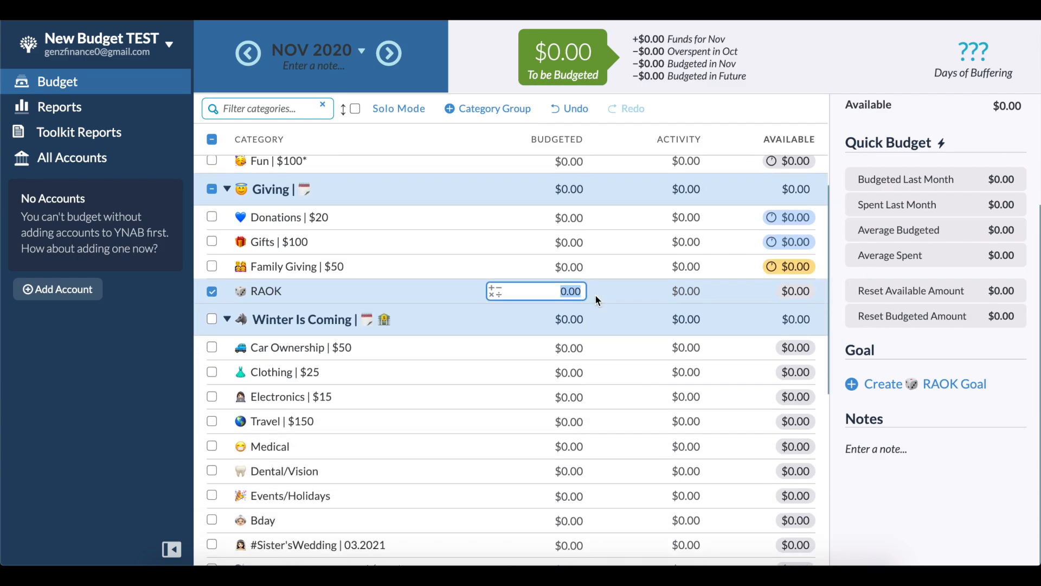
- Create a Monthly Savings Builder goal of $50 for the Car Ownership category
key("Return")
scroll(698, 297, "down", 2)
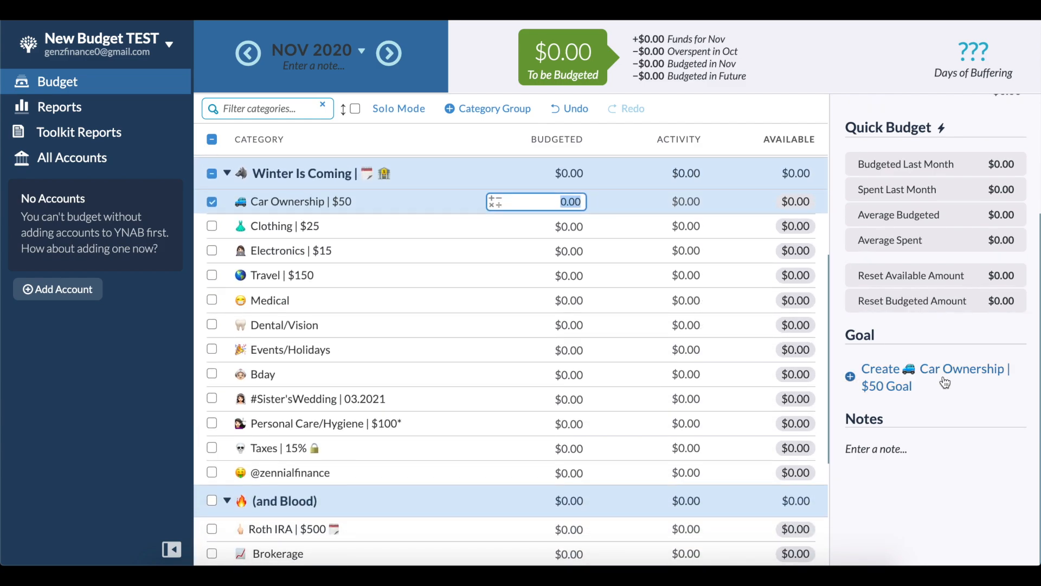
left_click(942, 376)
left_click(919, 415)
left_click(915, 313)
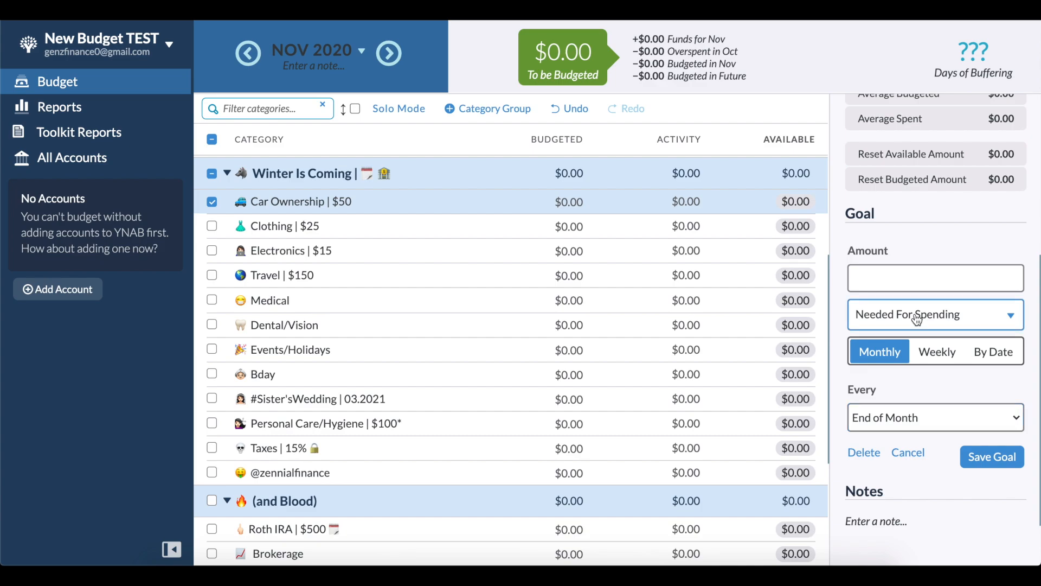
left_click(915, 314)
scroll(929, 404, "down", 2)
left_click(928, 425)
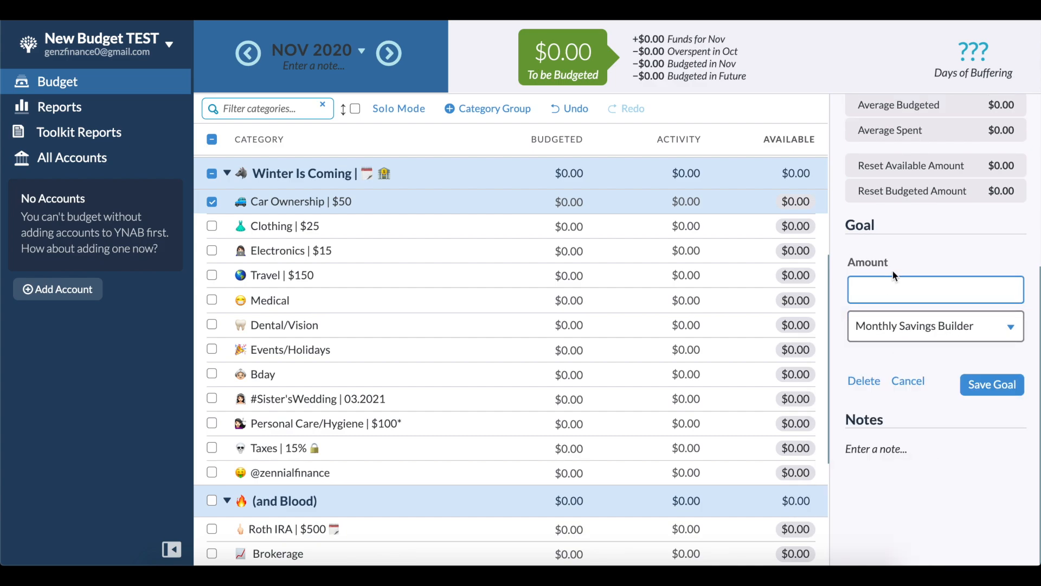
type("50")
left_click(991, 384)
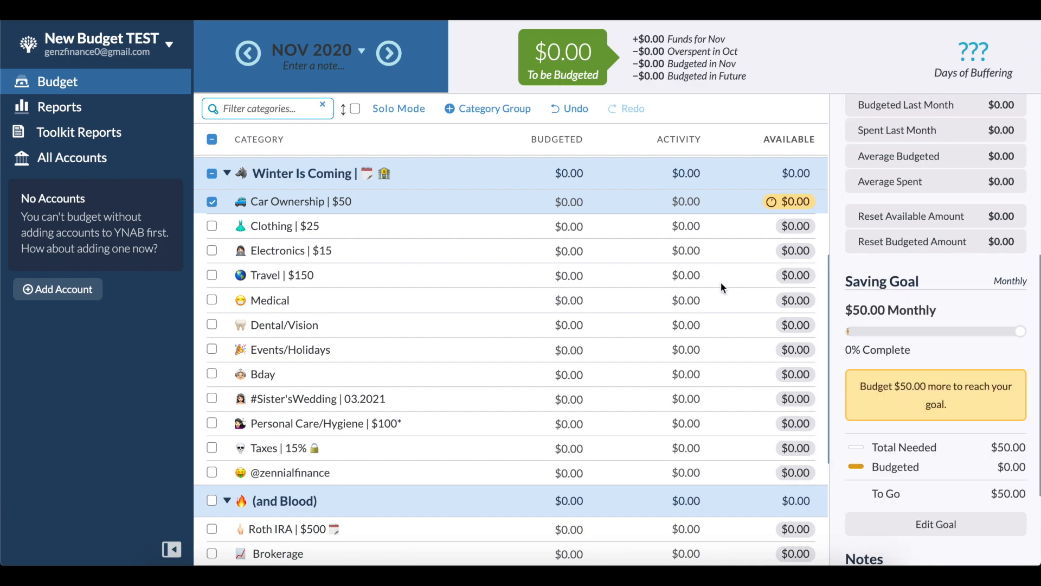
- Create a Monthly Savings Builder goal of $25 for the Clothing category
left_click(714, 220)
left_click(964, 313)
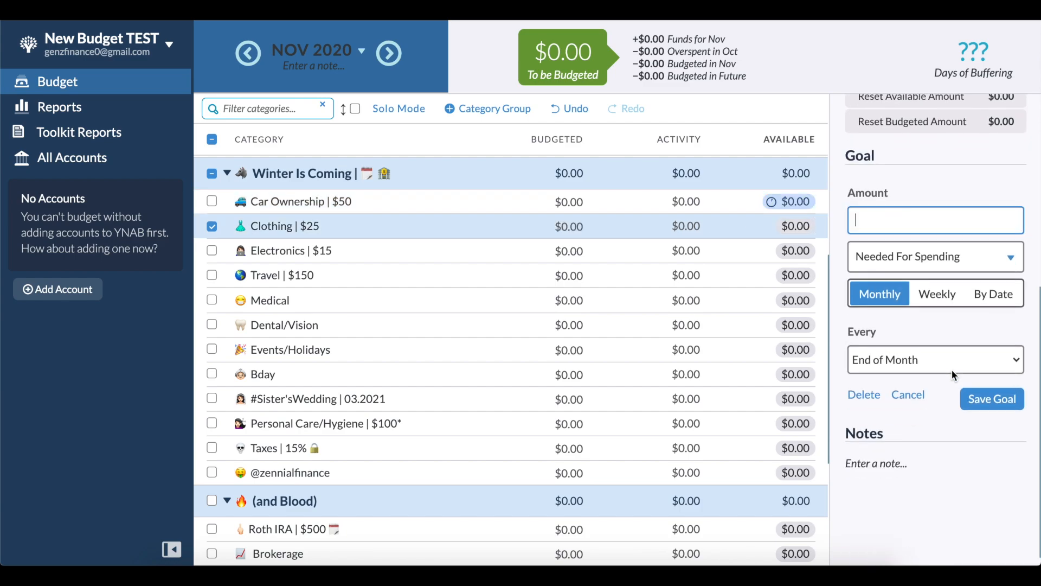
left_click(933, 242)
scroll(933, 431, "down", 2)
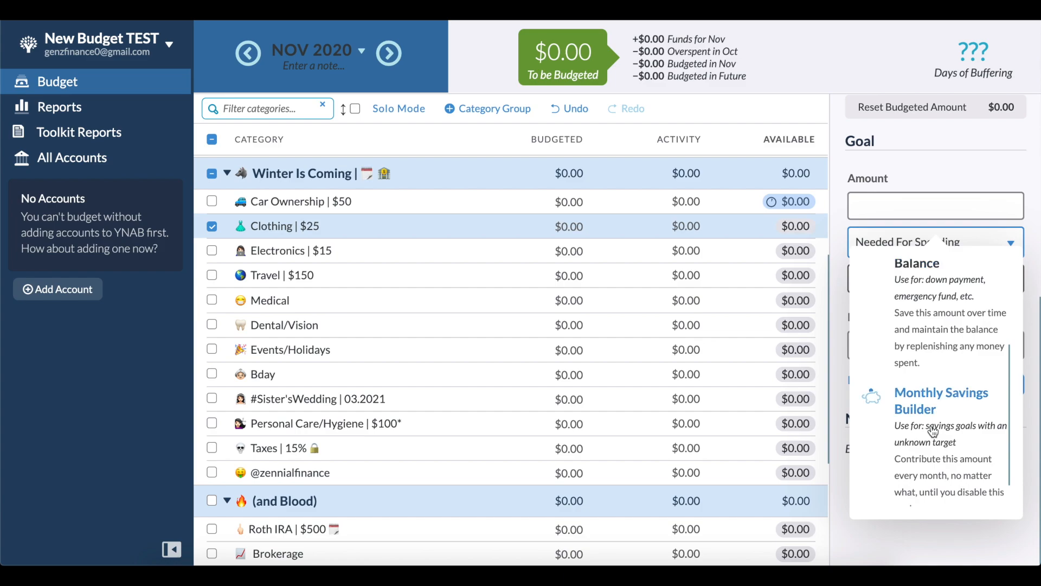
left_click(933, 432)
left_click(925, 318)
- Create a Monthly Savings Builder goal of $15 for the Electronics category
left_click(702, 249)
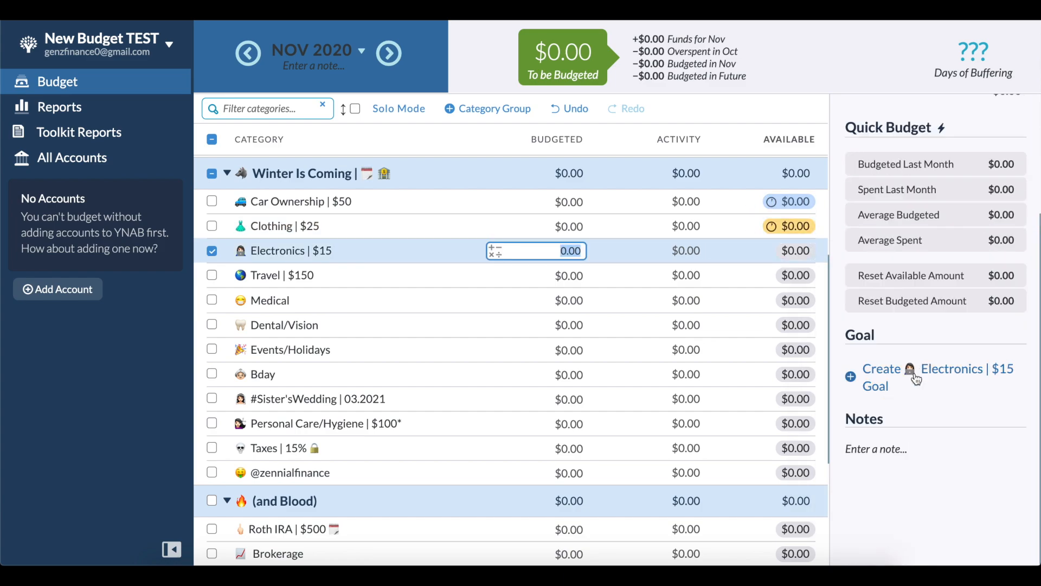
left_click(916, 379)
left_click(903, 244)
scroll(933, 446, "down", 2)
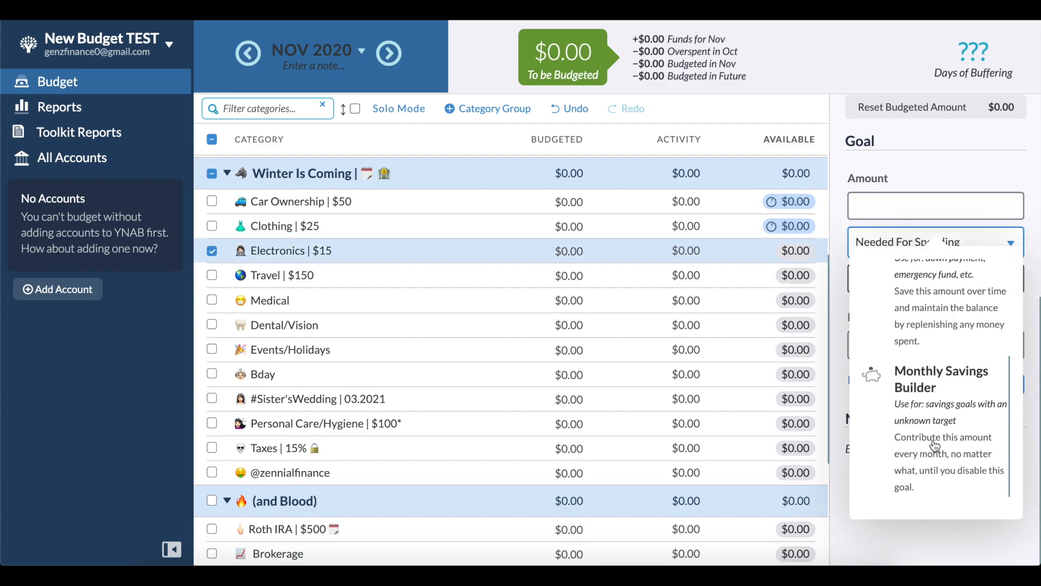
left_click(934, 446)
left_click(937, 291)
type("15")
left_click(990, 384)
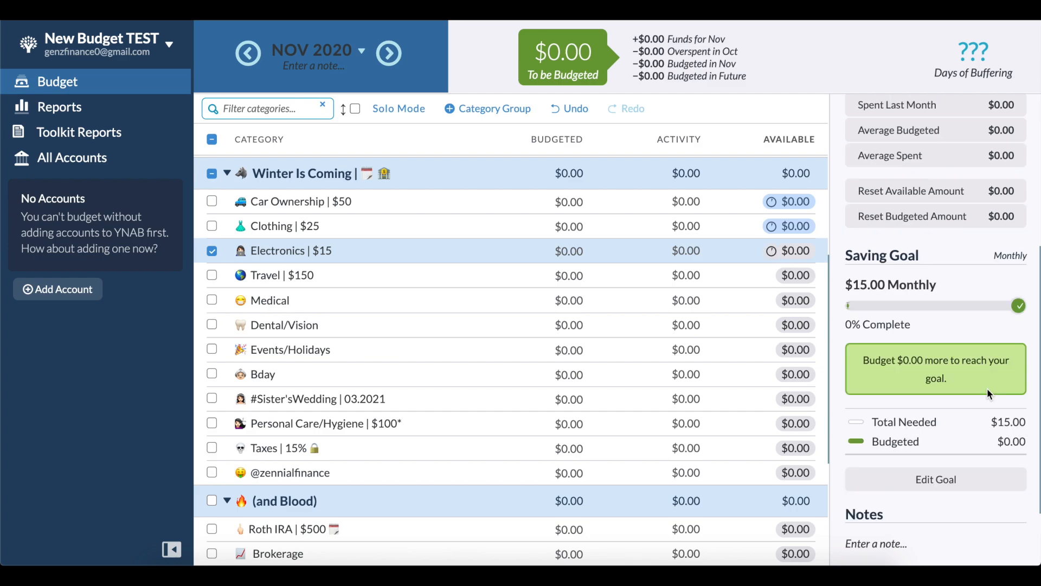
- Create a Monthly Savings Builder goal of $150 for the Travel category
left_click(738, 275)
left_click(936, 374)
left_click(933, 311)
scroll(923, 381, "down", 4)
left_click(925, 397)
left_click(936, 295)
type("150")
left_click(991, 390)
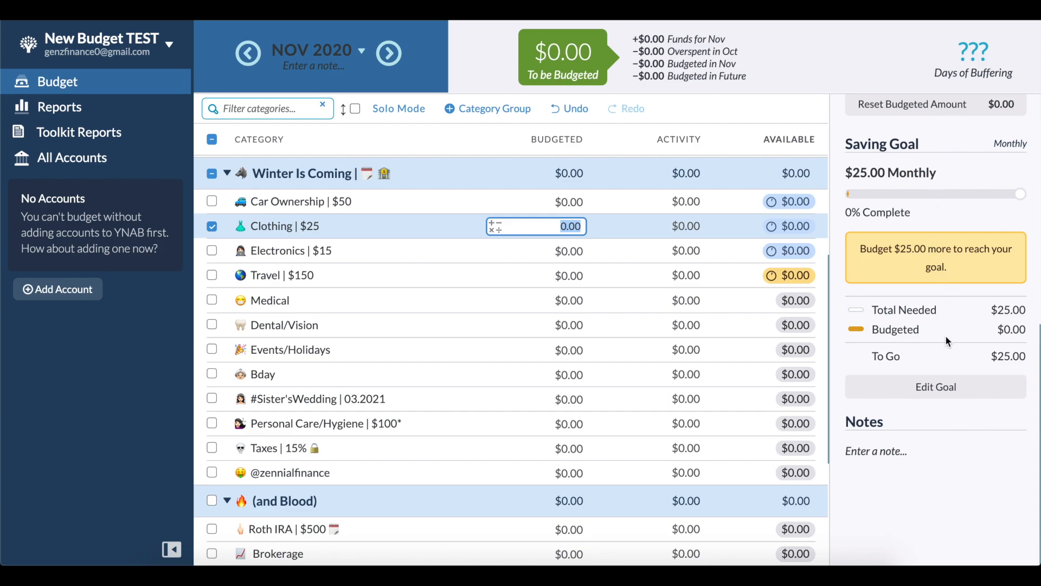
- Go through Medical, Dental/Vision, Events/Holidays and the remaining Winter Is Coming categories to check which need a goal
left_click(652, 306)
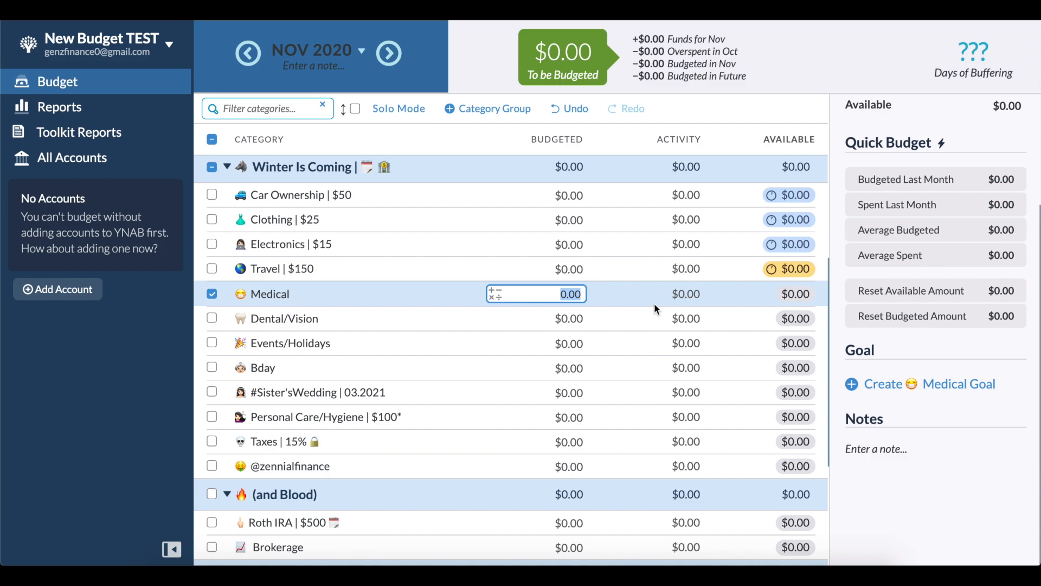
scroll(654, 303, "down", 1)
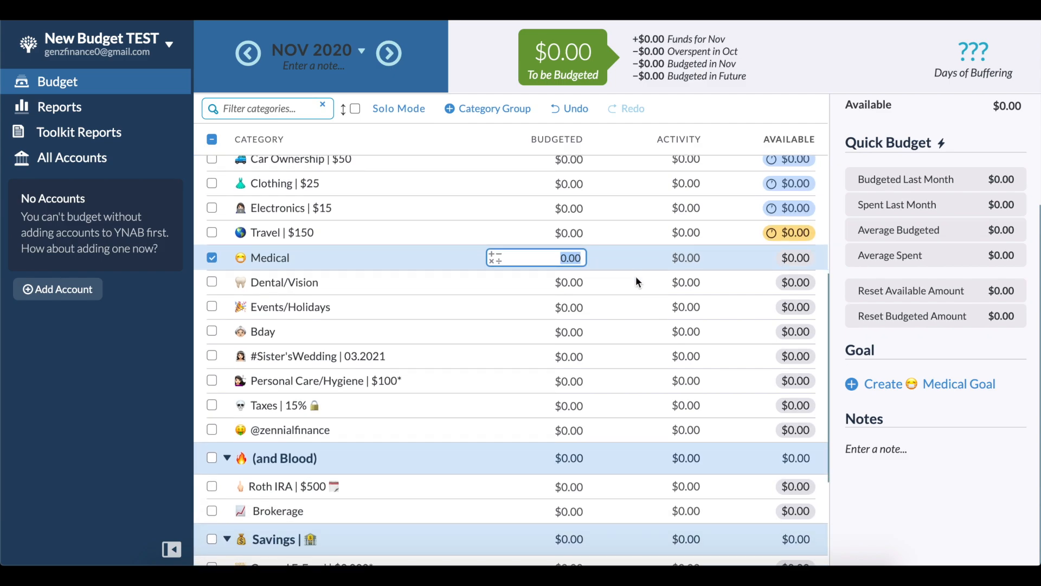
left_click(636, 276)
left_click(629, 309)
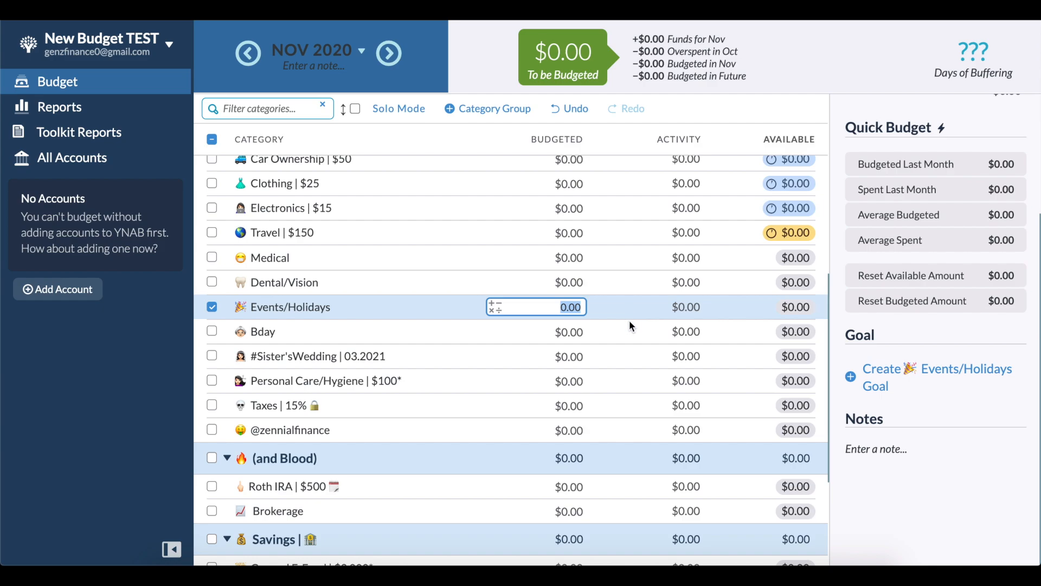
scroll(629, 325, "up", 1)
left_click(629, 430)
left_click(631, 454)
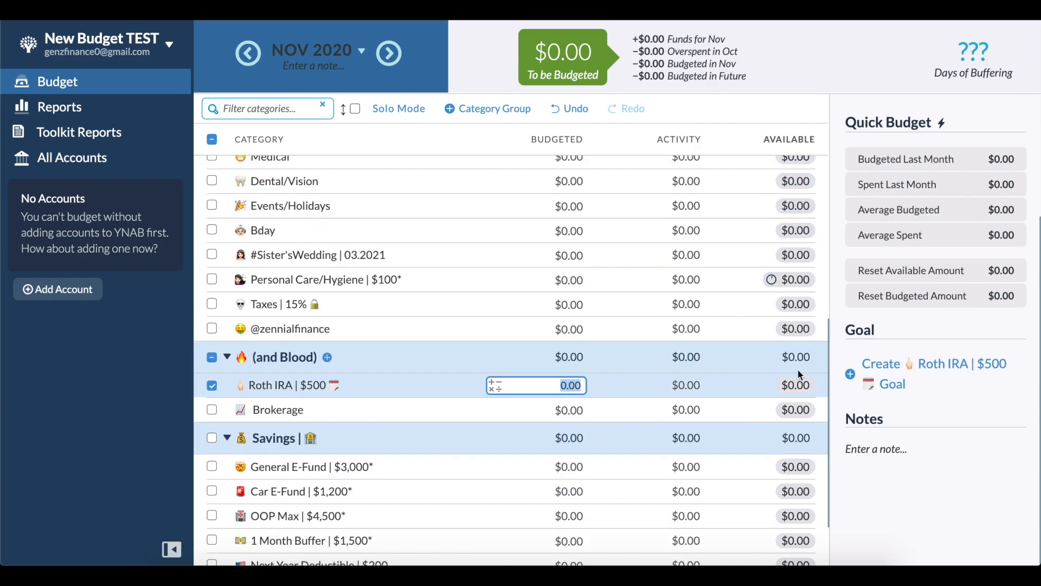
- Create a Needed For Spending goal of $6,000 by December 1, 2021 for the Roth IRA category
left_click(871, 382)
left_click(865, 379)
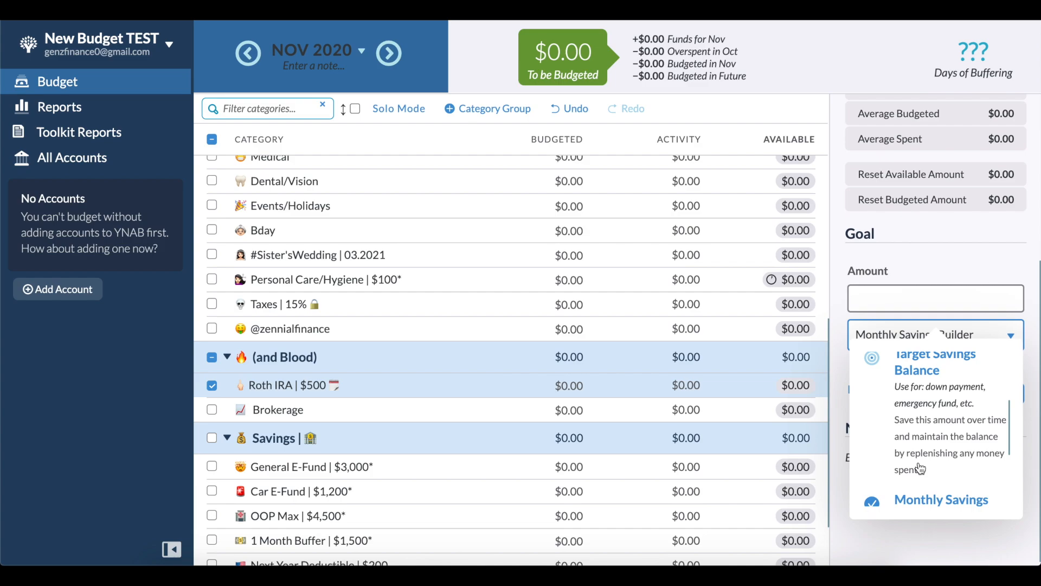
scroll(920, 470, "up", 2)
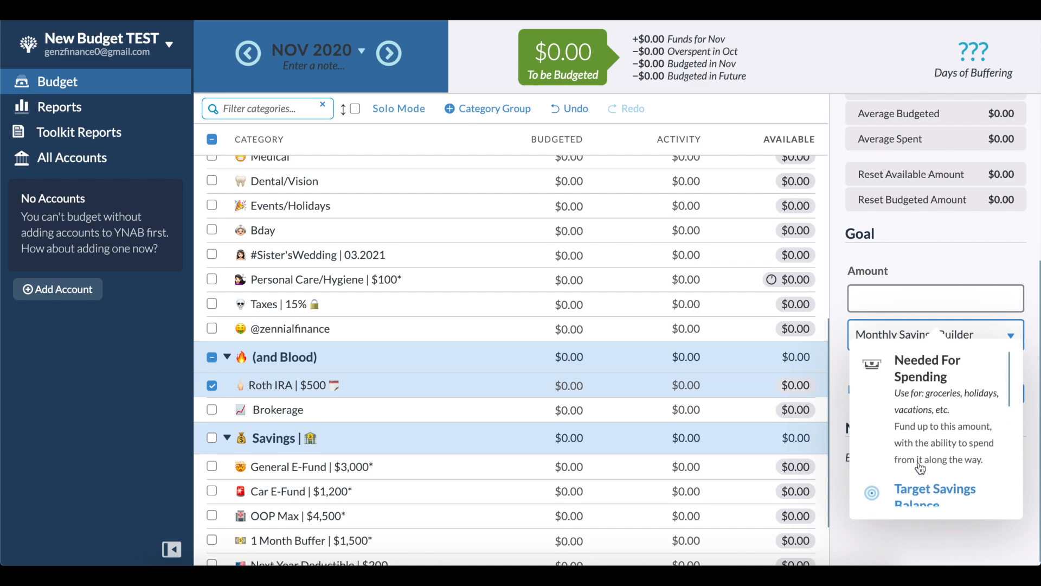
left_click(928, 383)
left_click(993, 372)
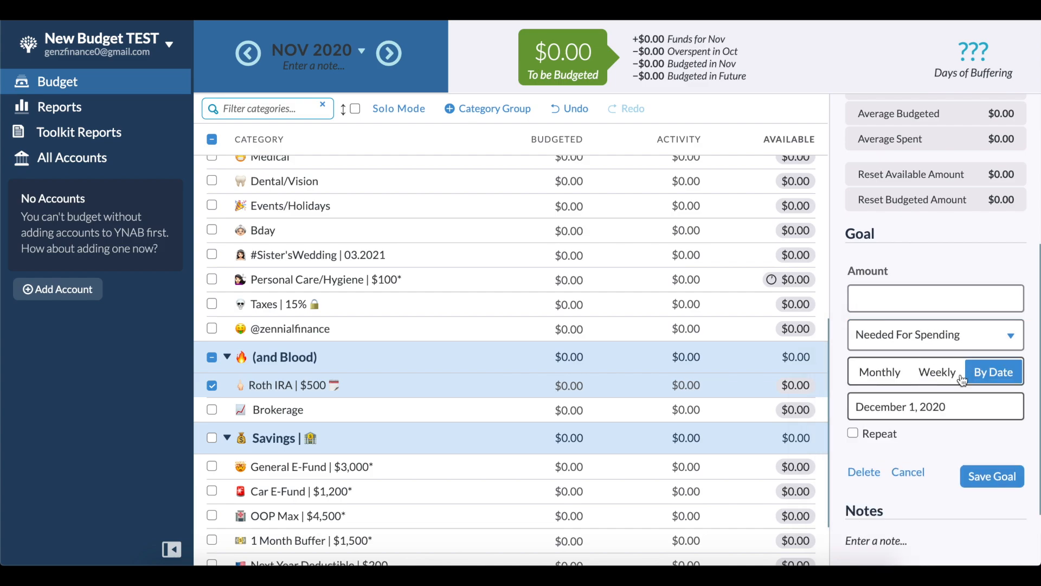
left_click(855, 296)
type("6000")
left_click(933, 409)
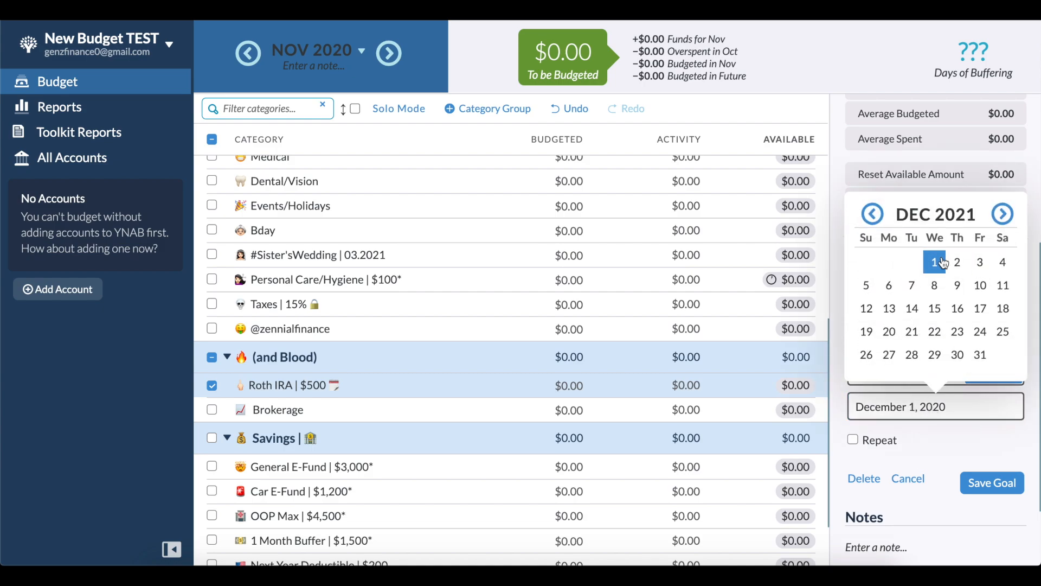
left_click(938, 263)
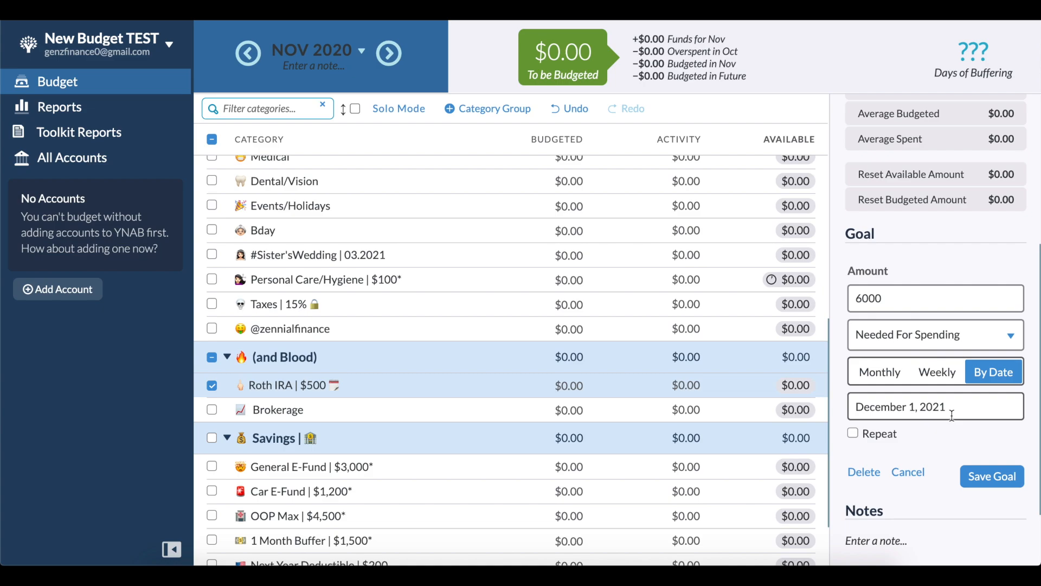
left_click(1004, 478)
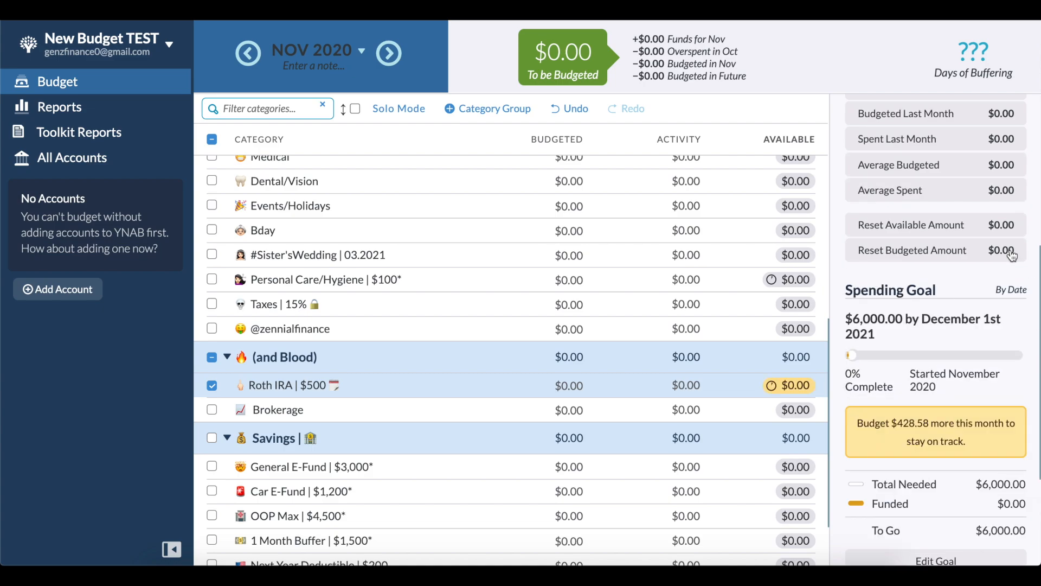
scroll(976, 366, "down", 1)
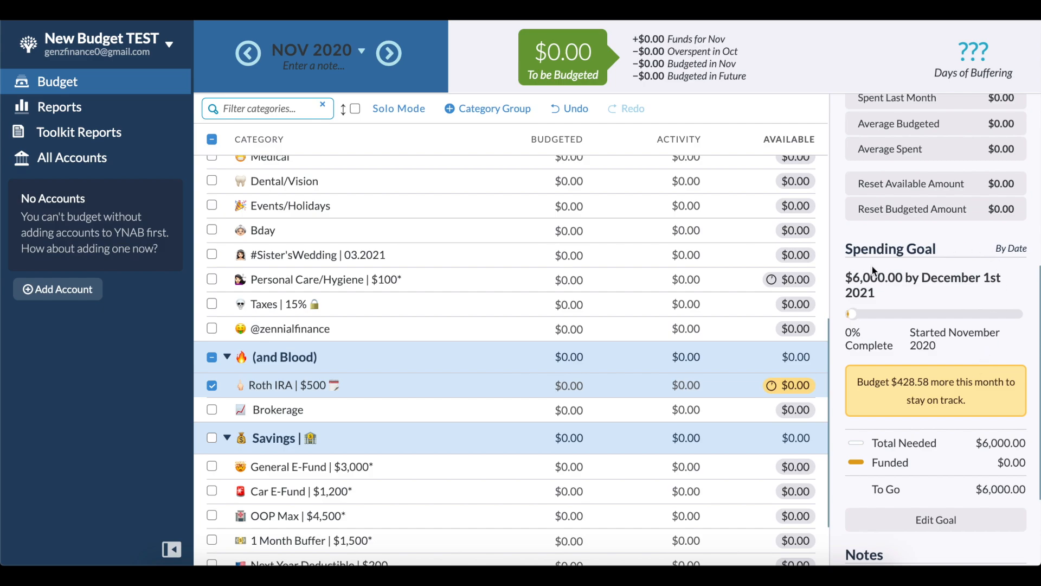
left_click_drag(853, 278, 901, 277)
left_click(941, 323)
mouse_move(925, 316)
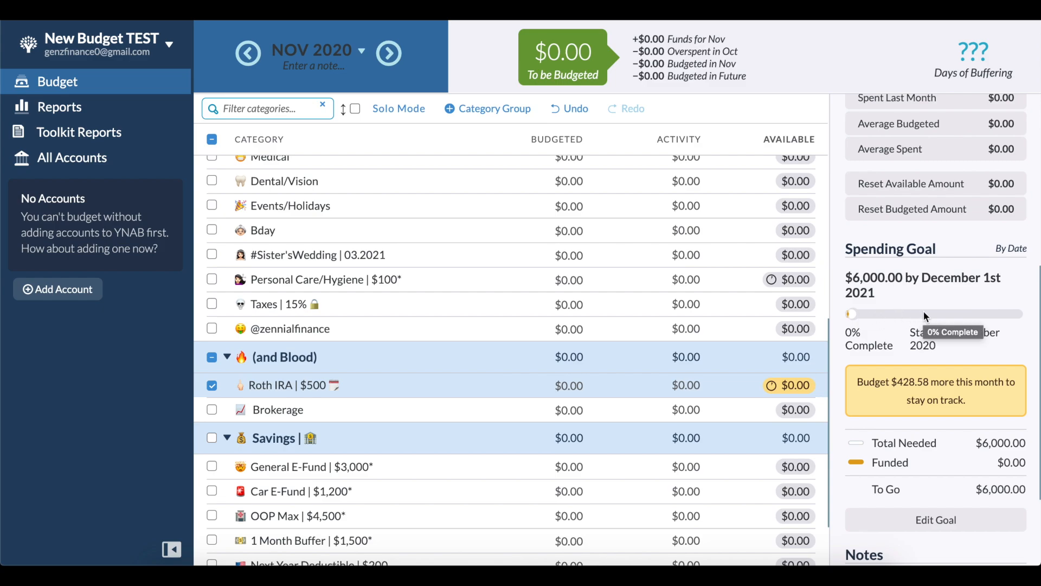
- Budget $500 for the Roth IRA category in November and check its goal progress
left_click(570, 386)
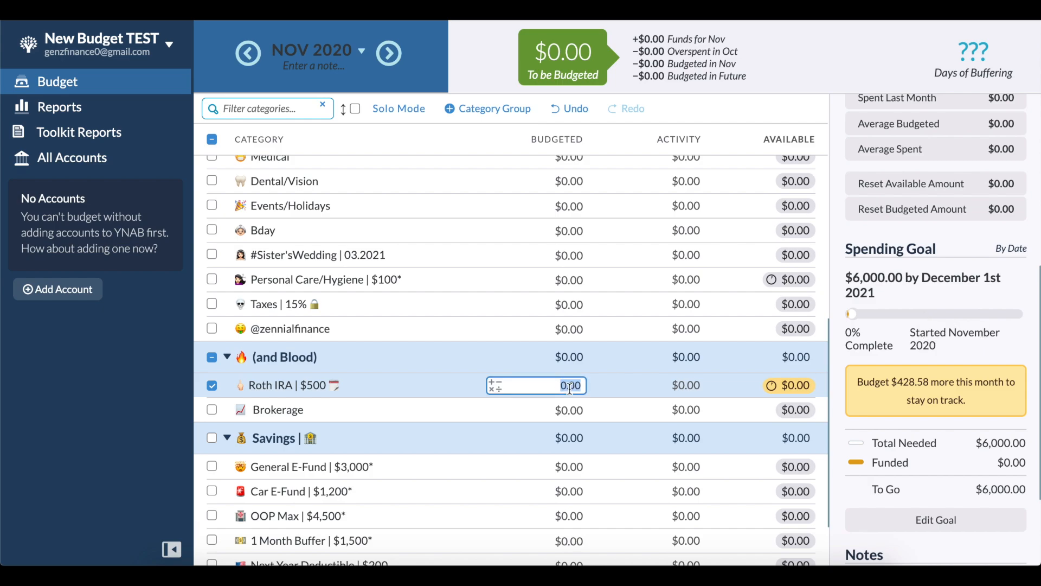
type("500")
key("Return")
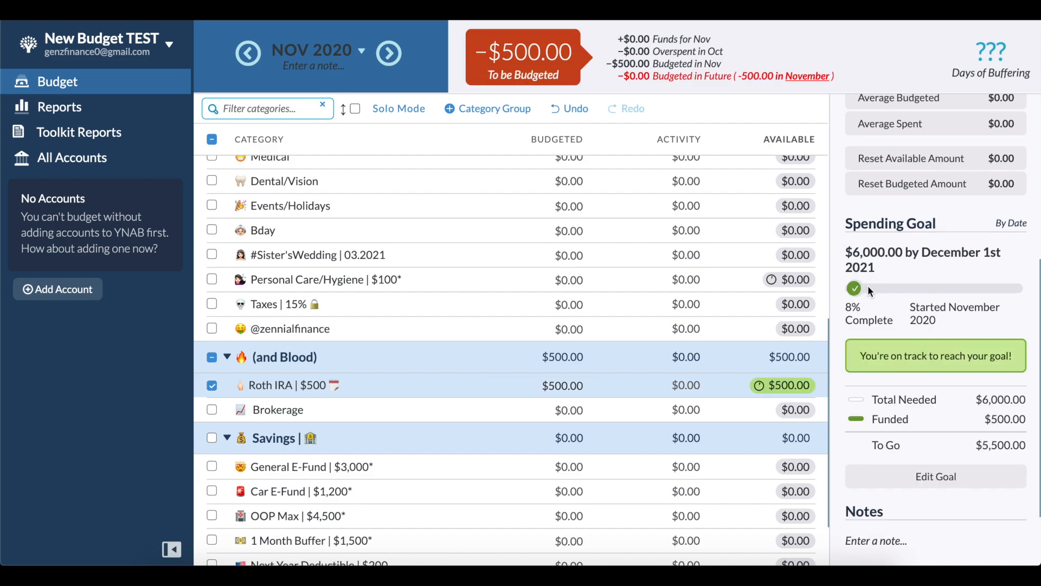
mouse_move(860, 296)
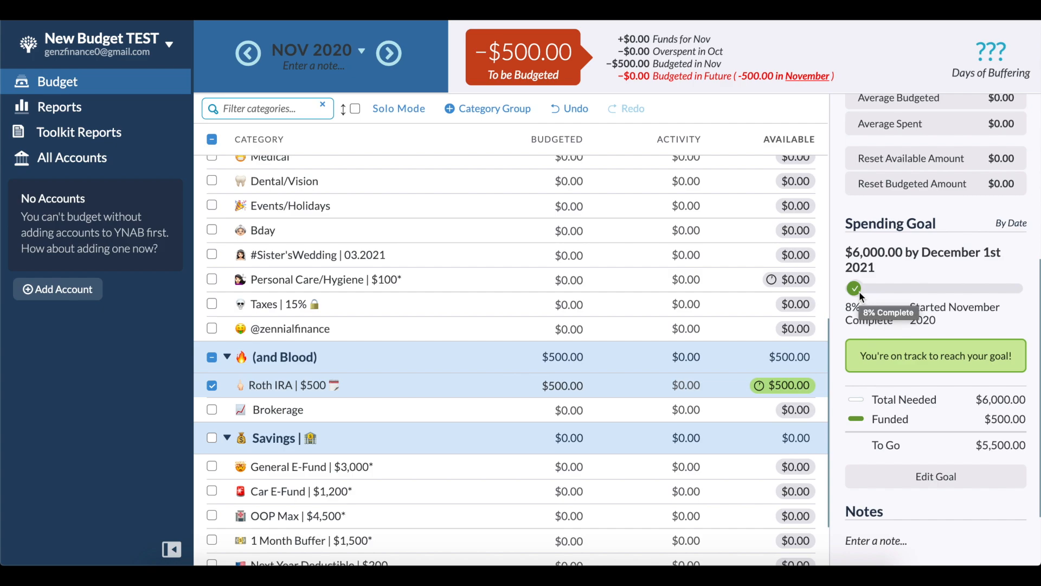
- Reset the Roth IRA category's November budgeted amount to $0
left_click(572, 388)
left_click(571, 388)
type("0")
key("Return")
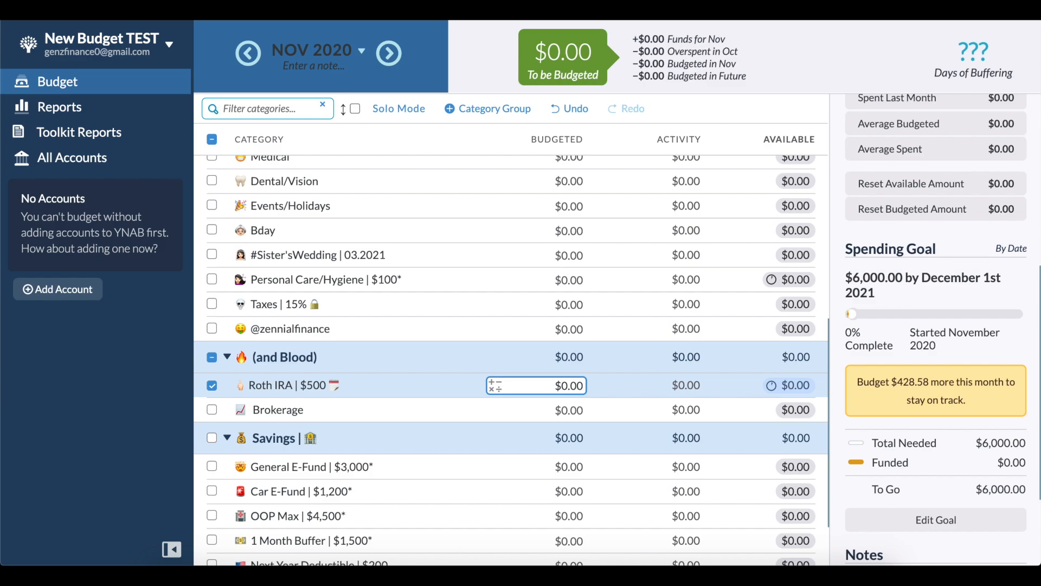
- Set up a Needed For Spending goal of $2,400 by December 31, 2021 for the Brokerage category
left_click(535, 316)
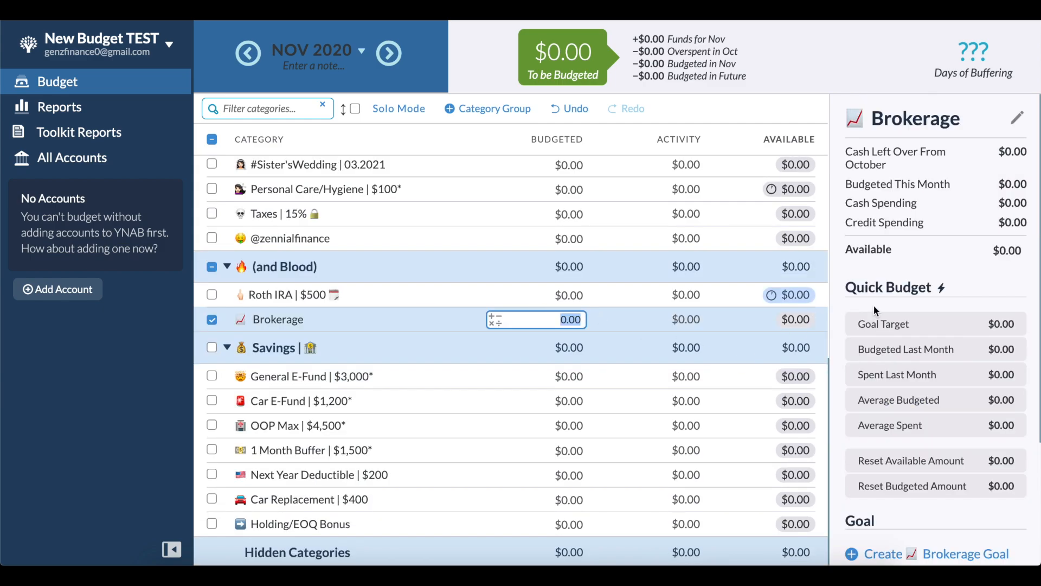
scroll(873, 305, "down", 3)
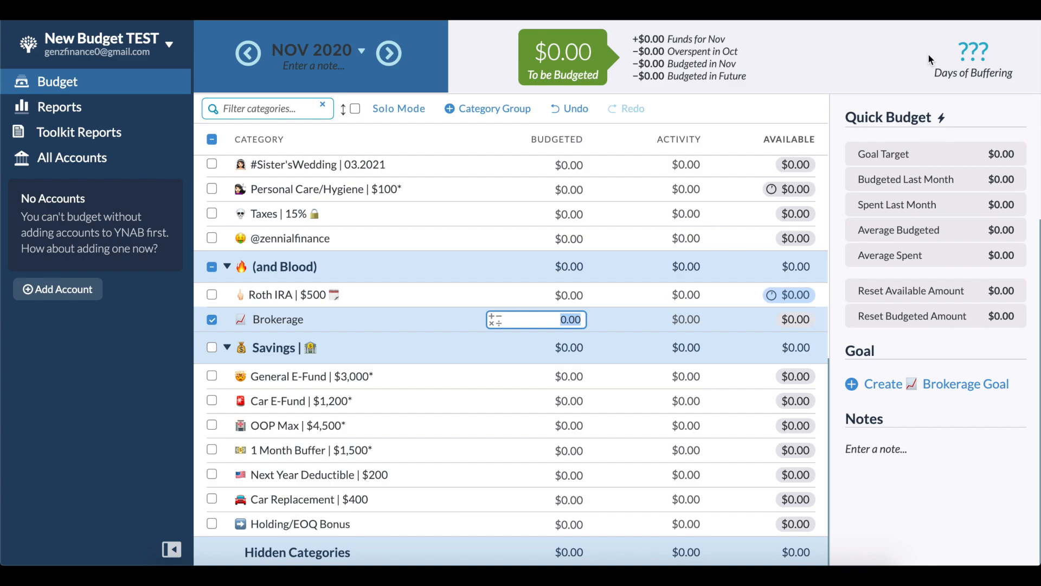
left_click(910, 394)
left_click(922, 344)
scroll(924, 416, "down", 1)
scroll(923, 416, "up", 3)
scroll(923, 416, "up", 2)
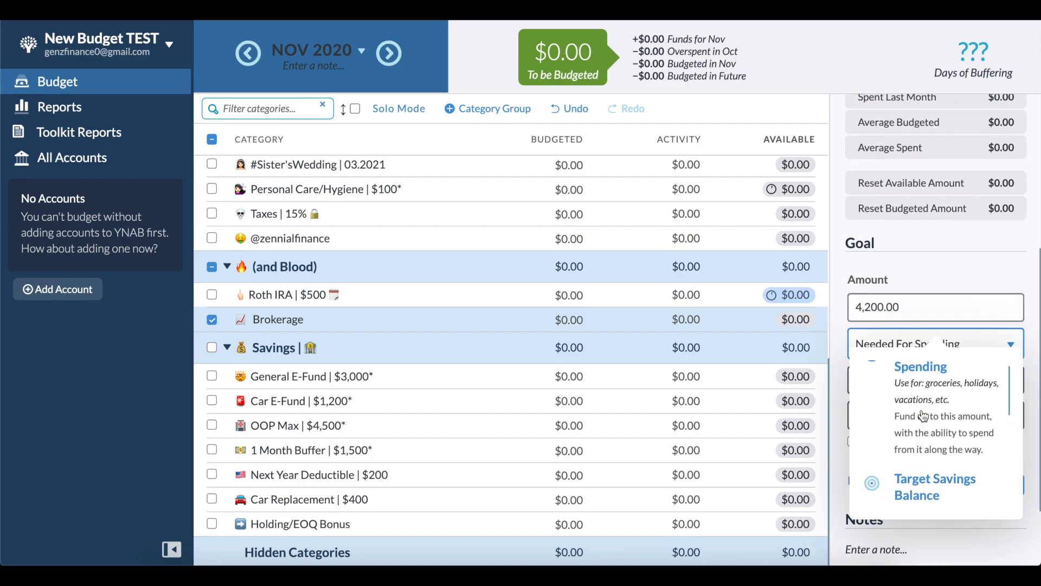
scroll(925, 386, "up", 1)
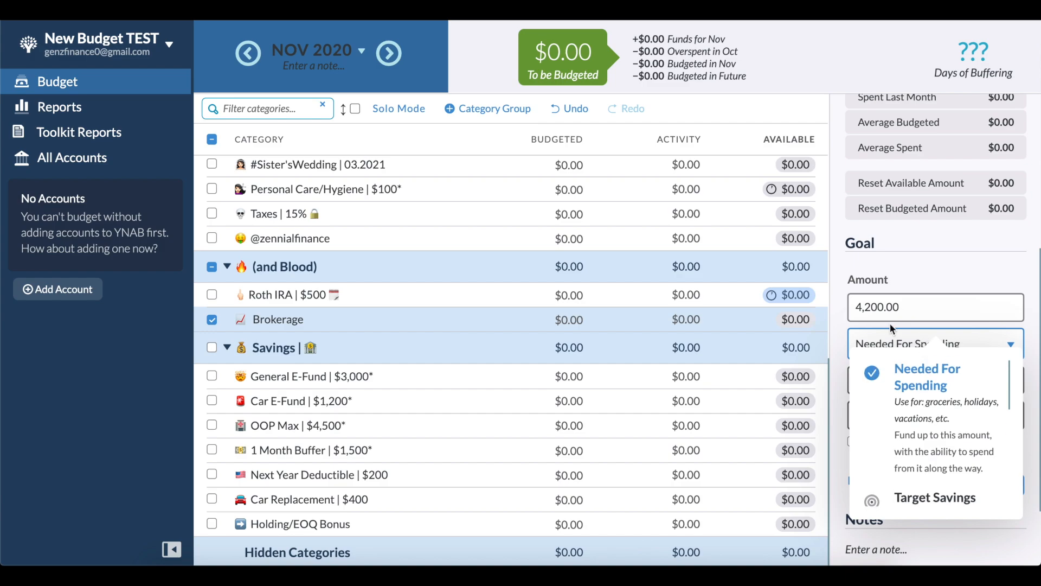
left_click(884, 311)
type("2400")
left_click(994, 390)
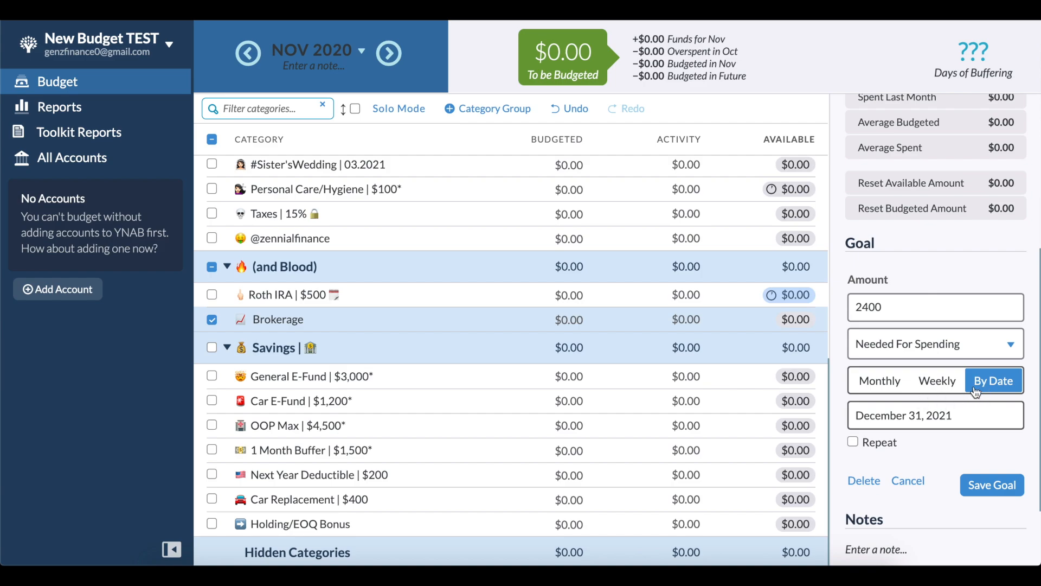
left_click(982, 488)
scroll(905, 399, "down", 1)
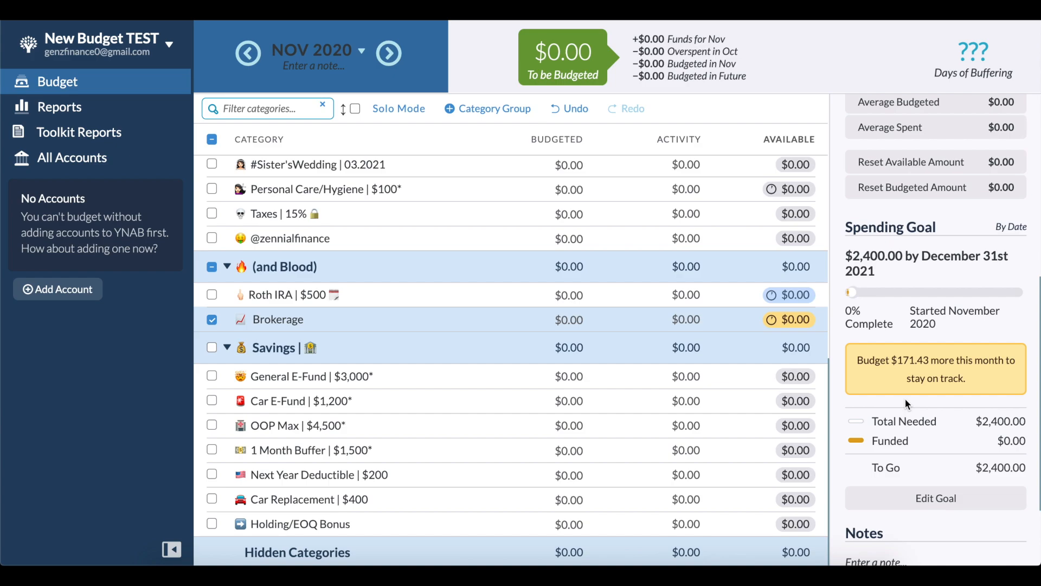
- Select the General E-Fund, Car E-Fund, OOP Max and 1 Month Buffer categories together to review the starred savings targets
left_click(747, 294)
left_click(747, 315)
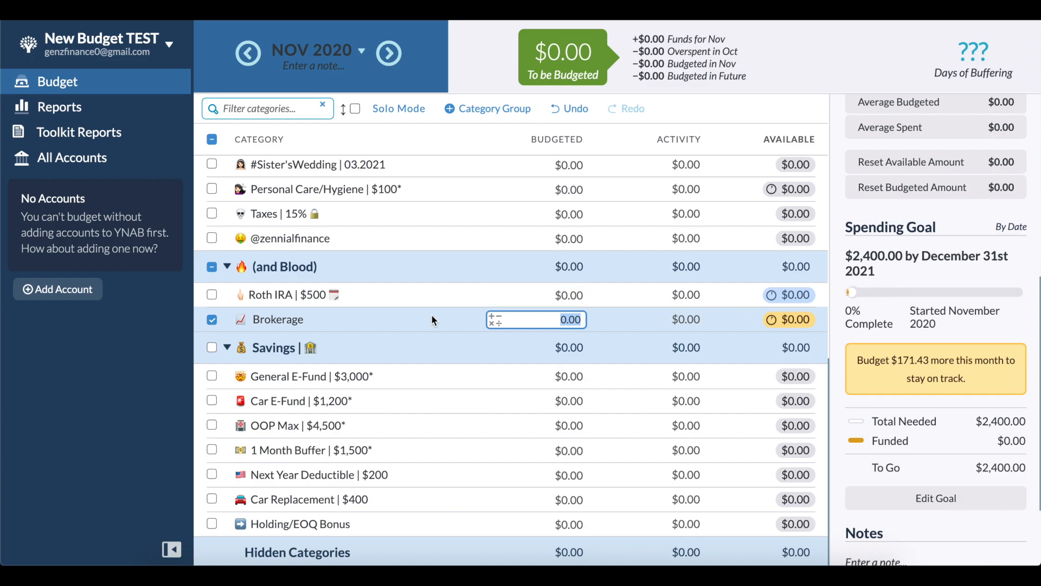
left_click(212, 320)
left_click(522, 378)
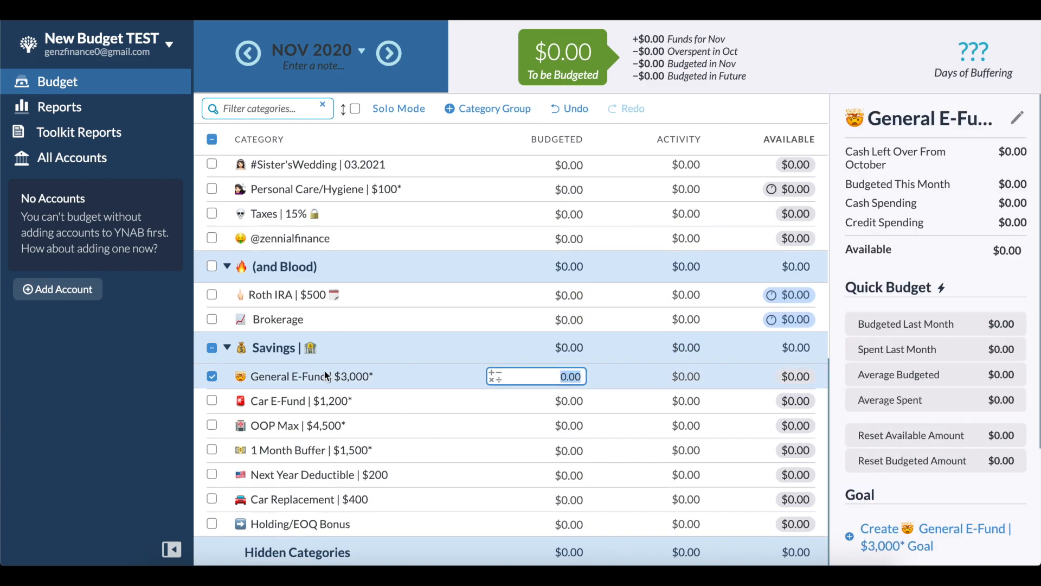
left_click(212, 401)
left_click(212, 425)
left_click(213, 450)
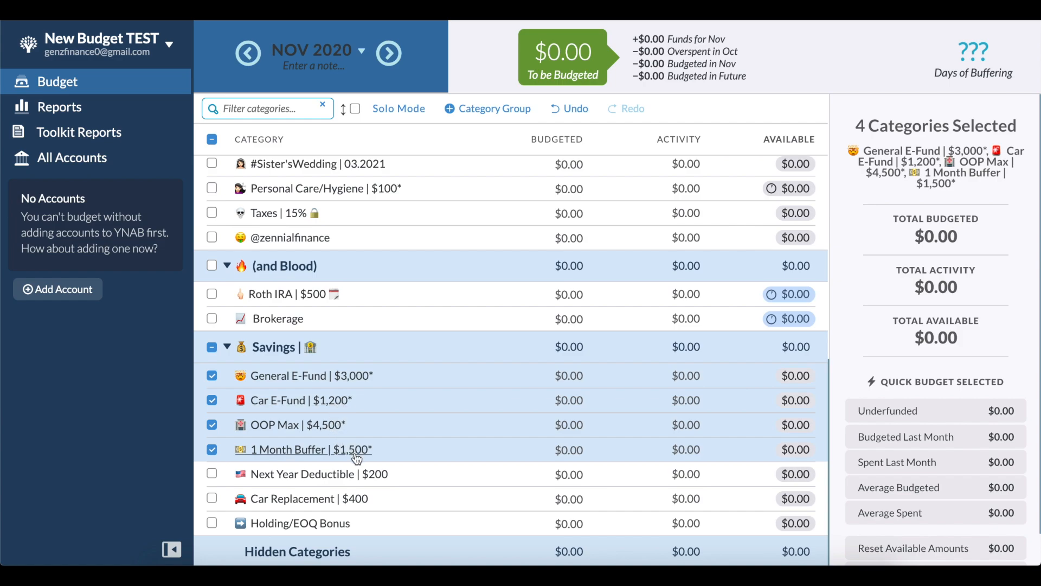
left_click(412, 375)
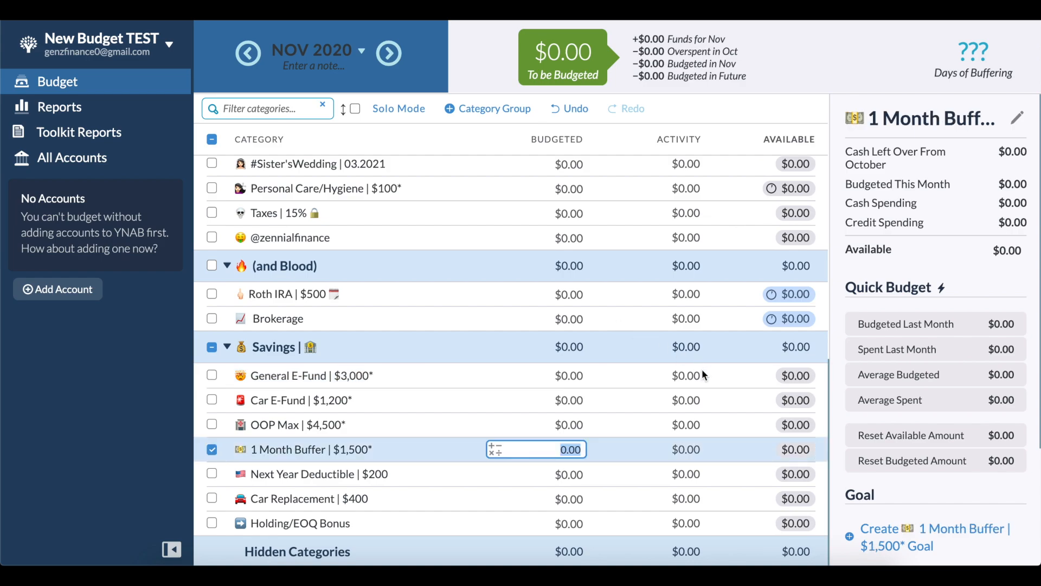
- Create a Target Savings Balance goal of $3,000 without a target date for the General E-Fund category
left_click(715, 375)
scroll(884, 379, "down", 3)
left_click(887, 385)
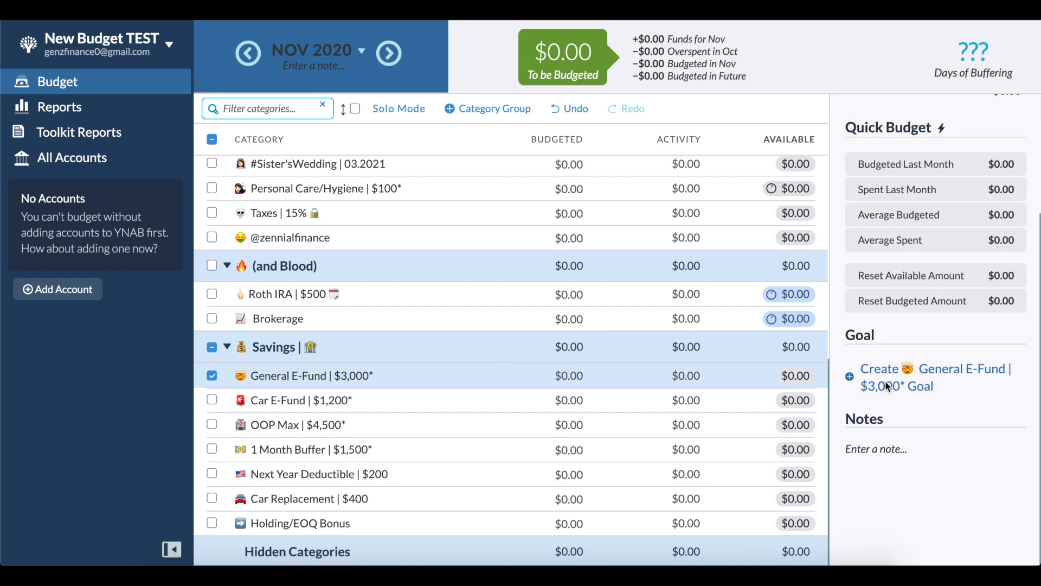
left_click(924, 255)
scroll(933, 406, "down", 2)
scroll(932, 380, "up", 1)
left_click(931, 358)
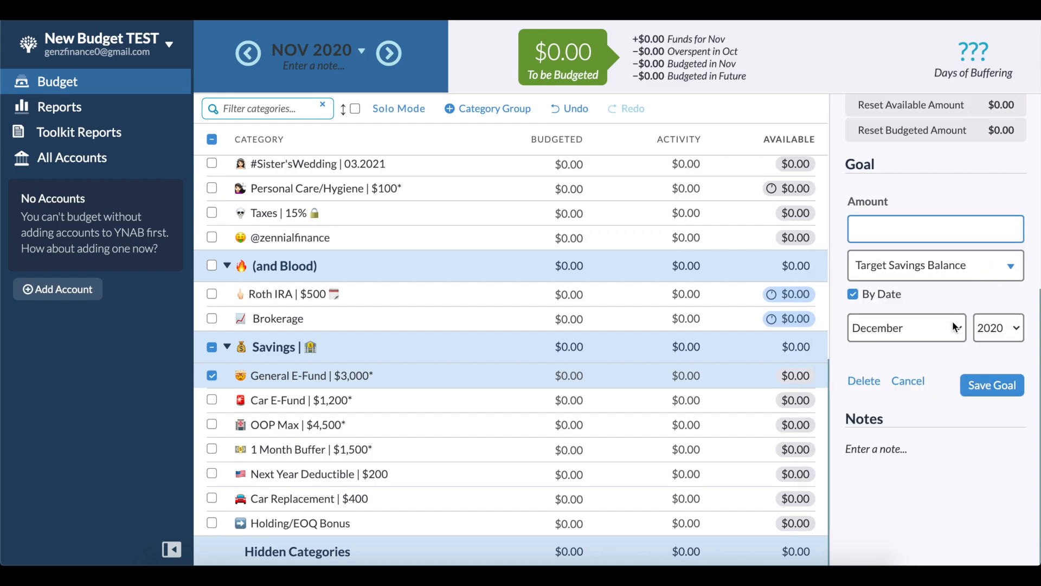
left_click(889, 295)
left_click(892, 266)
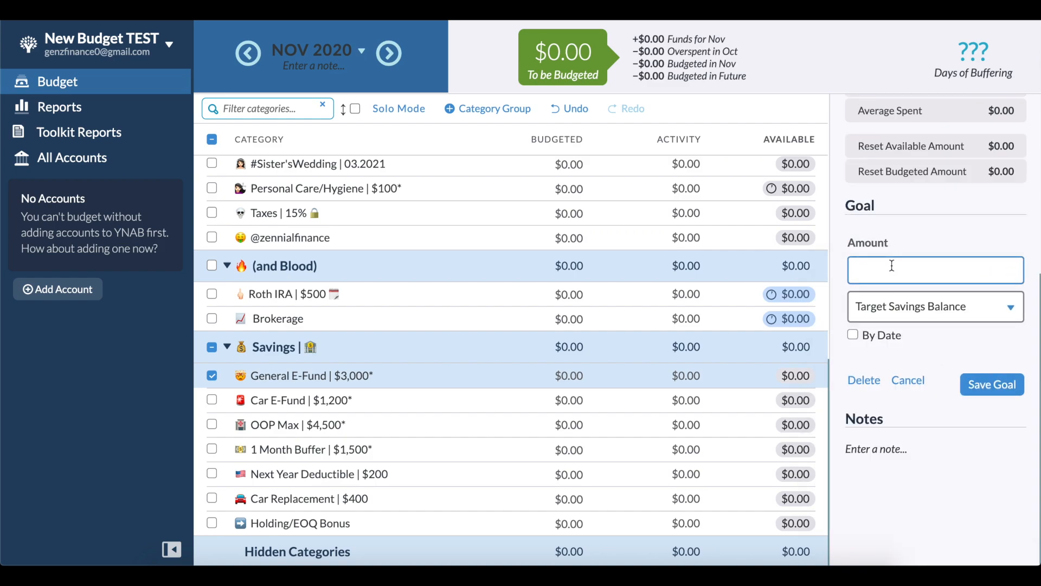
type("3000")
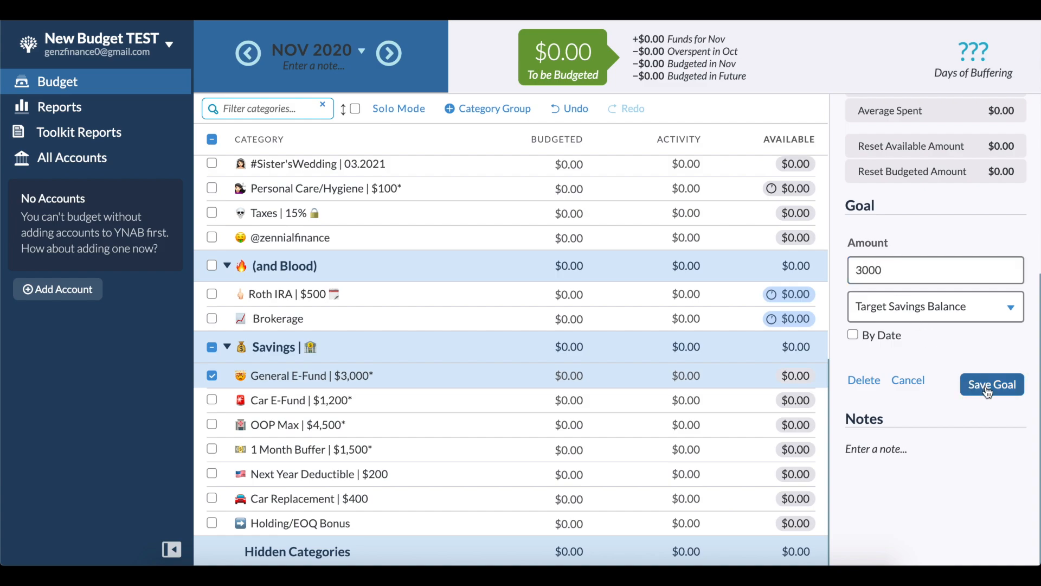
left_click(988, 386)
- Create a Target Savings Balance goal of $1,200 without a target date for the Car E-Fund category
left_click(728, 398)
left_click(911, 379)
type("1200")
left_click(922, 359)
scroll(922, 390, "down", 2)
left_click(922, 374)
left_click(945, 396)
left_click(992, 433)
- Create a Target Savings Balance goal of $4,500 without a target date for the OOP Max category
left_click(759, 426)
left_click(911, 382)
type("4500")
left_click(950, 355)
left_click(924, 374)
left_click(855, 353)
left_click(992, 402)
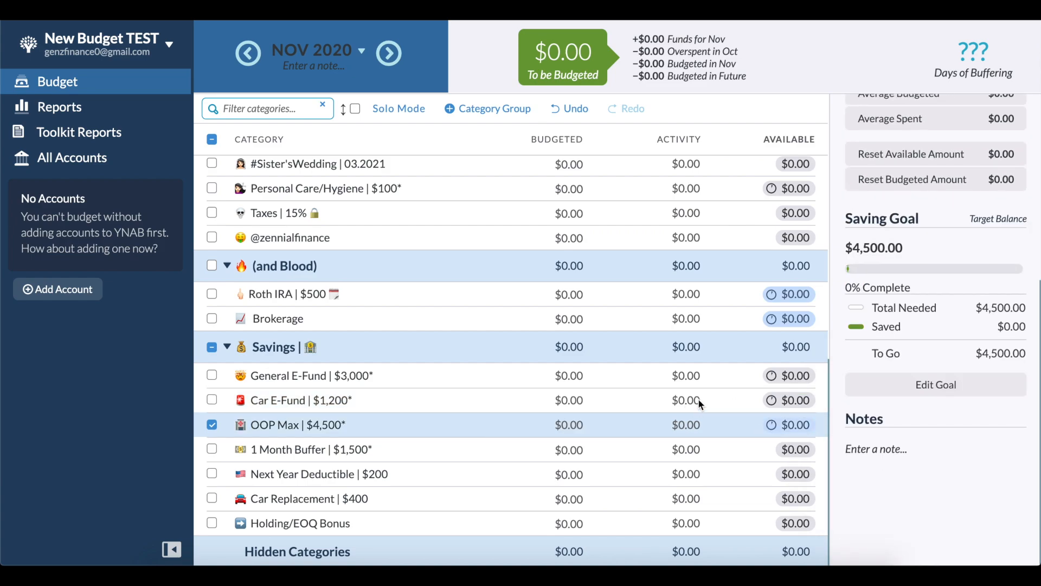
- Create a Target Savings Balance goal of $1,500 without a target date for the 1 Month Buffer category
left_click(729, 377)
left_click(731, 445)
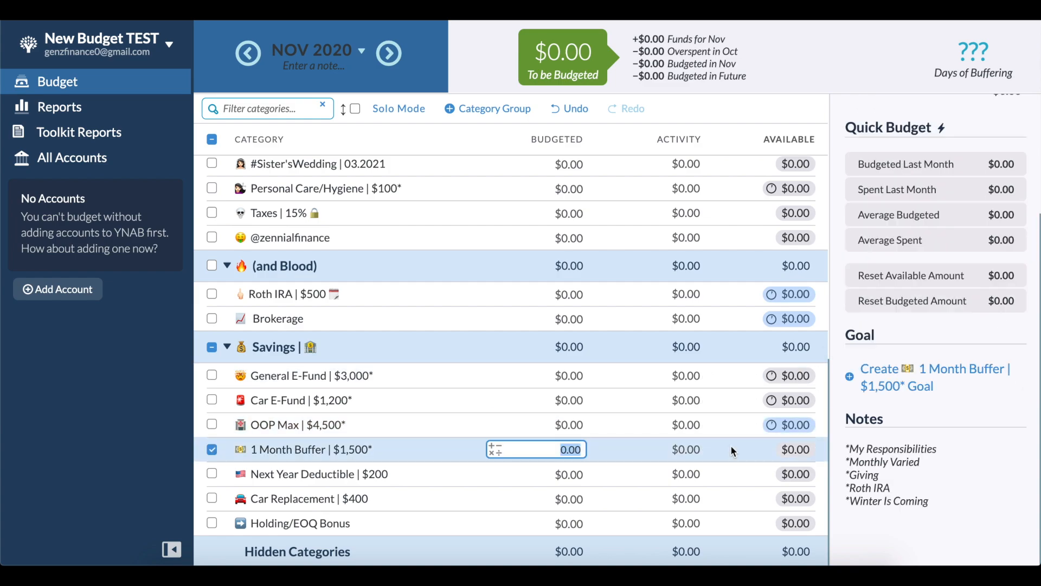
left_click(902, 377)
type("1500")
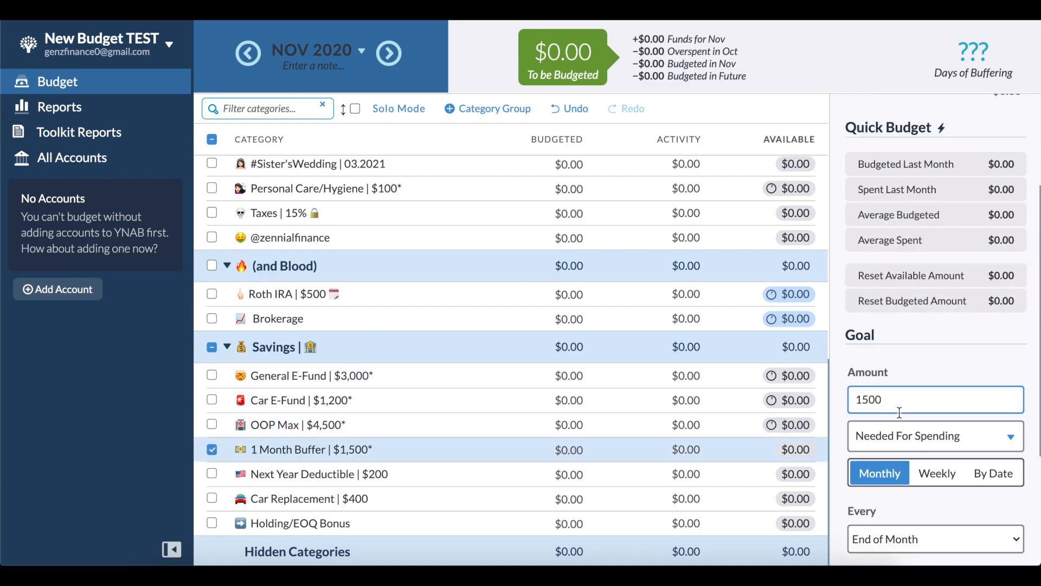
left_click(935, 435)
scroll(917, 472, "down", 1)
left_click(881, 465)
left_click(992, 515)
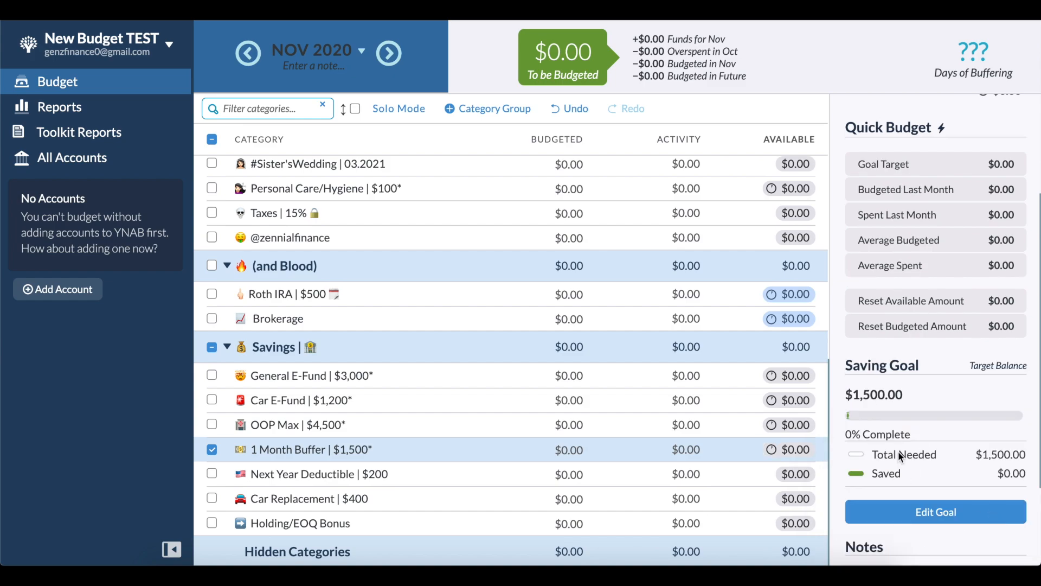
- Budget $1,500 for the 1 Month Buffer category in November and compare its goal progress with OOP Max
left_click(573, 450)
type("1500")
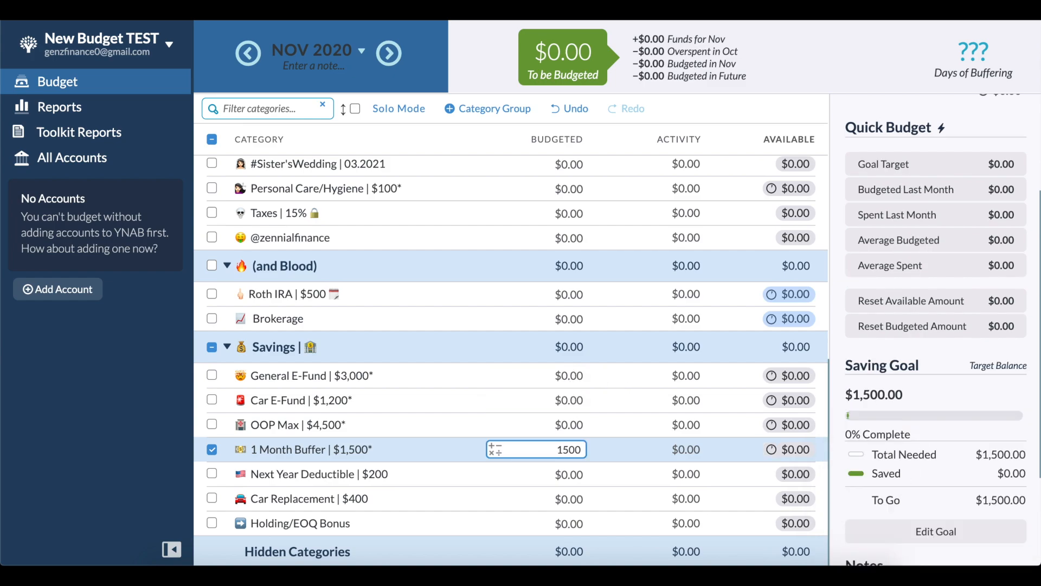
key("Return")
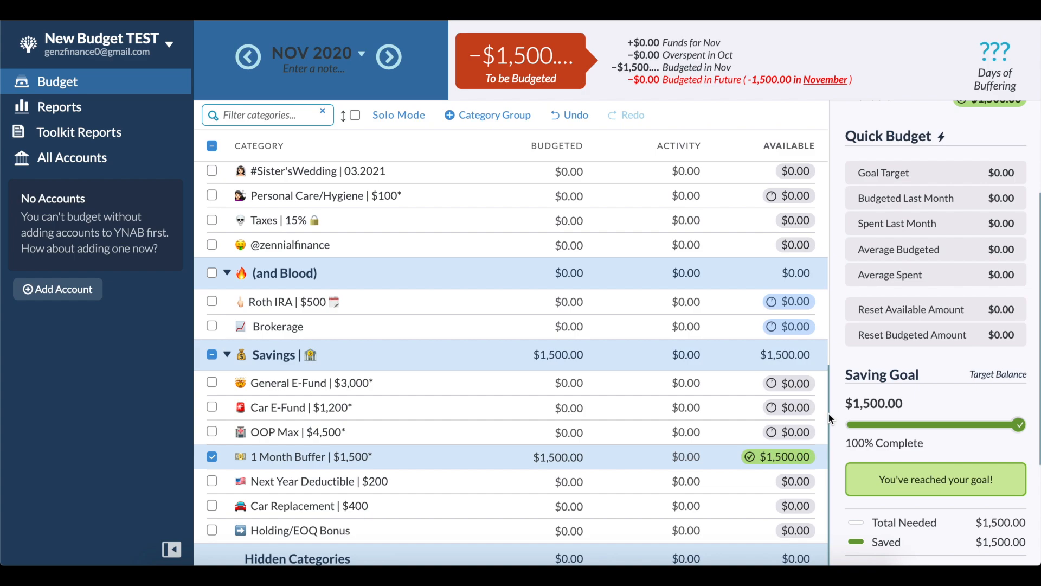
left_click(731, 429)
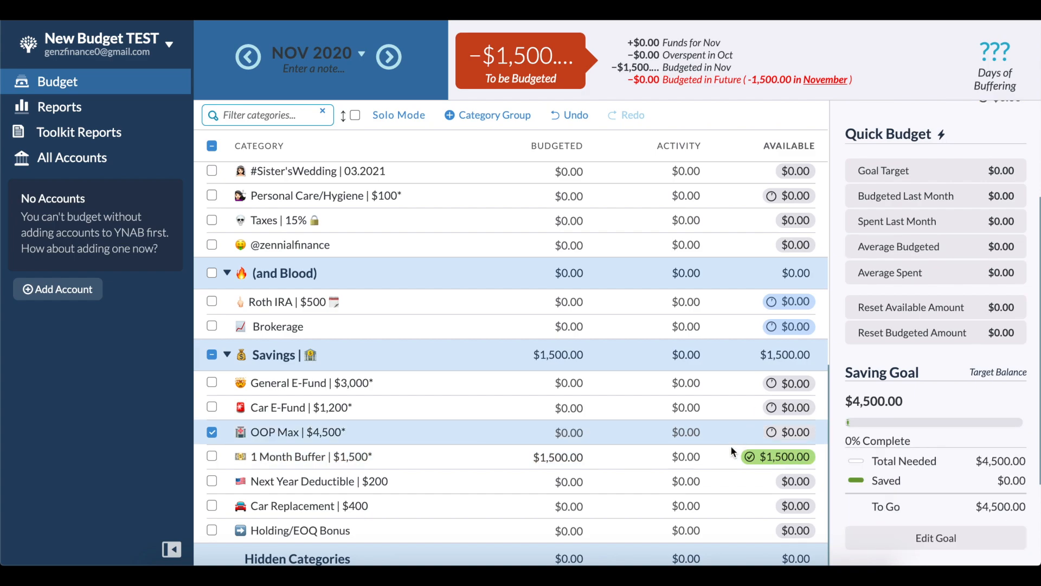
left_click(731, 453)
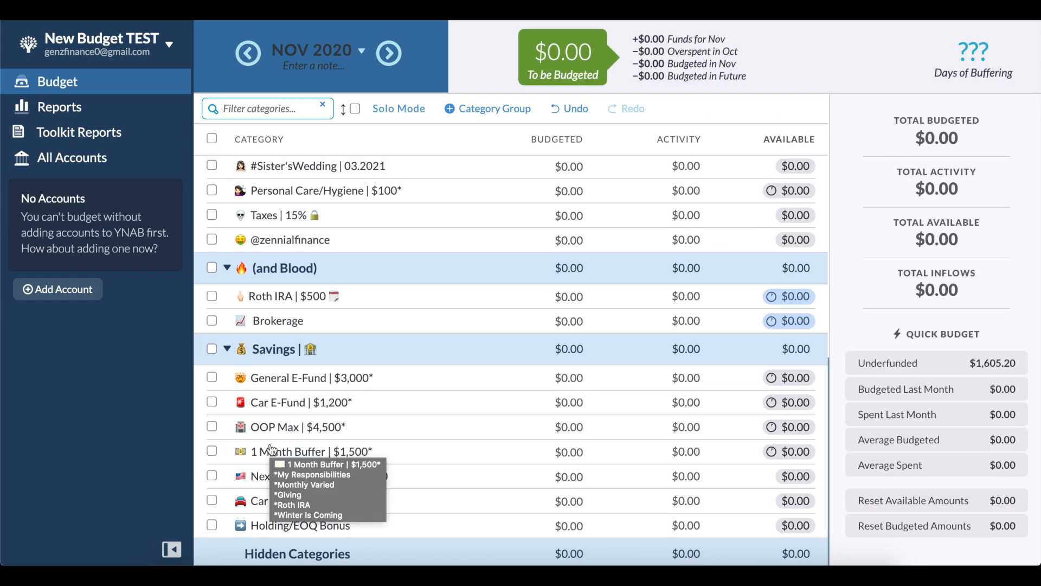
- Add a category named 2nd Month Buffer to the Savings group
left_click(328, 349)
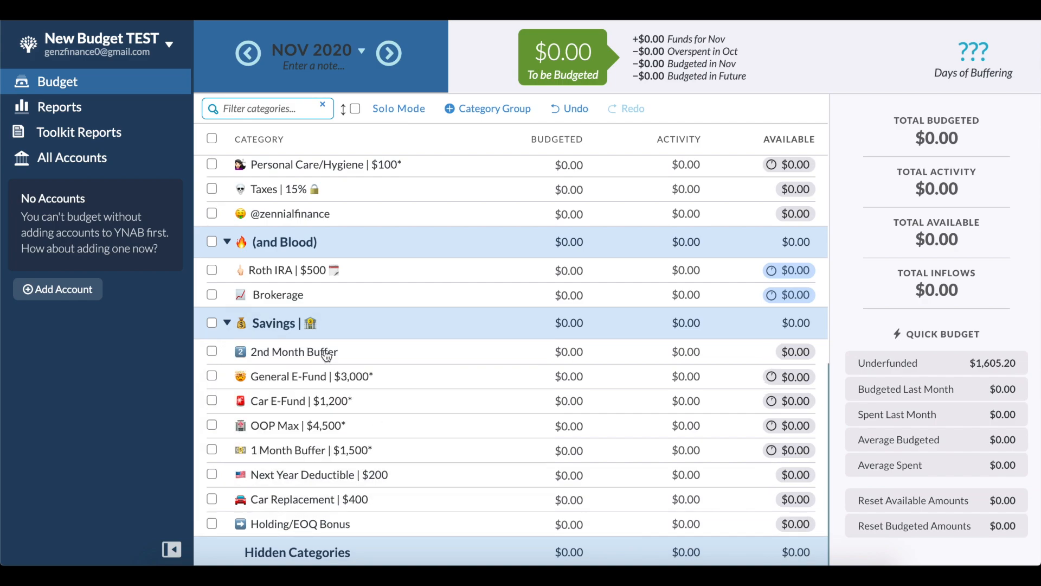
- Move the 2nd Month Buffer category directly below 1 Month Buffer and rename it "2nd Month Buffer | $100"
left_click_drag(327, 355, 331, 477)
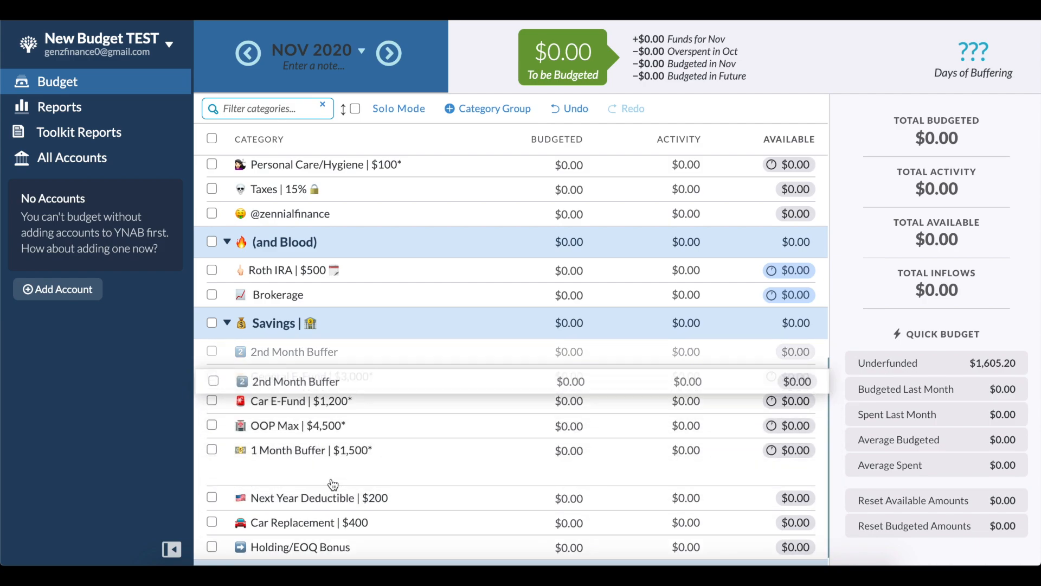
left_click(331, 452)
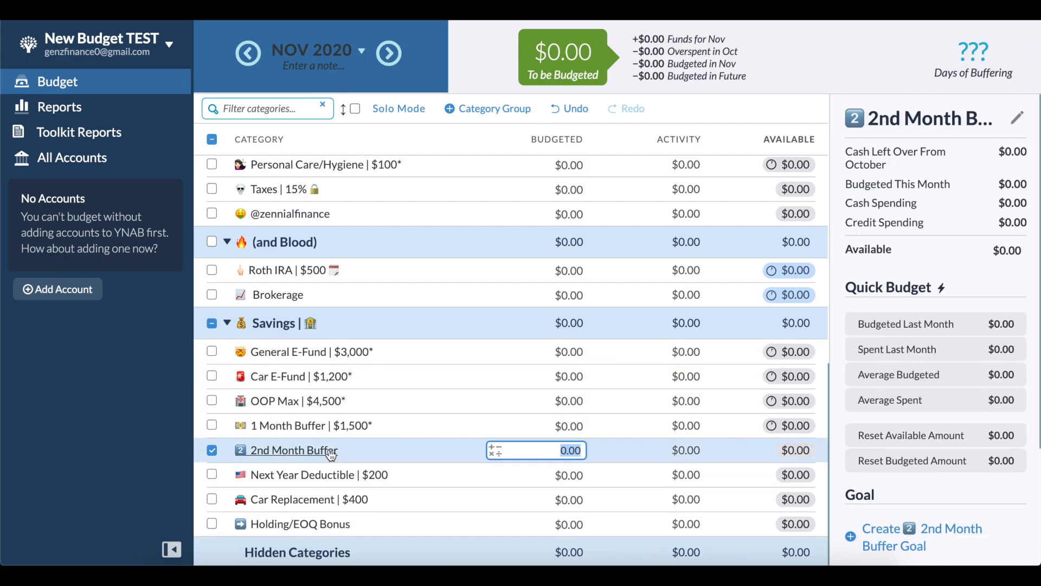
left_click(331, 450)
type("| $100")
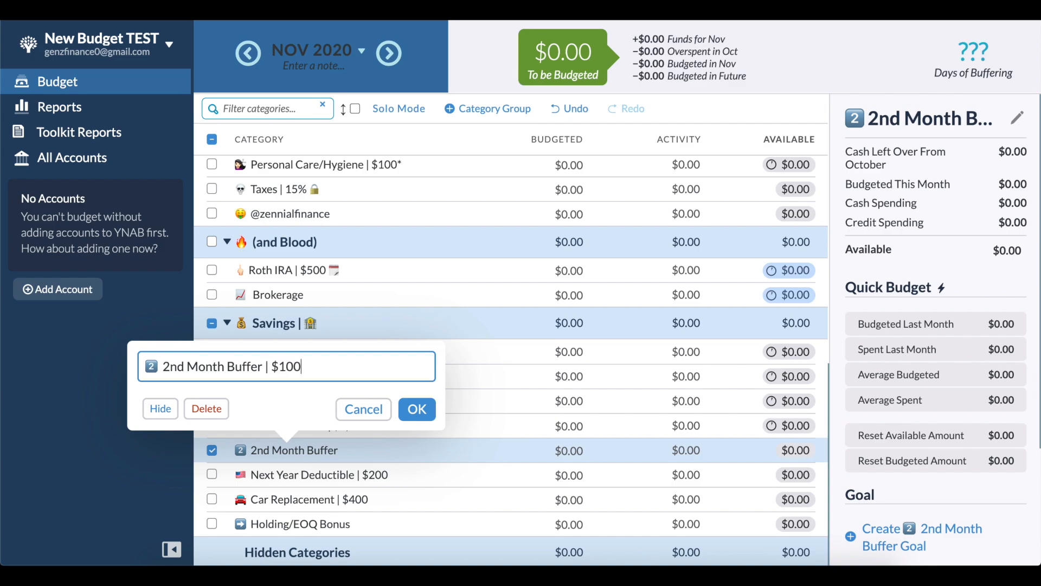
key("Return")
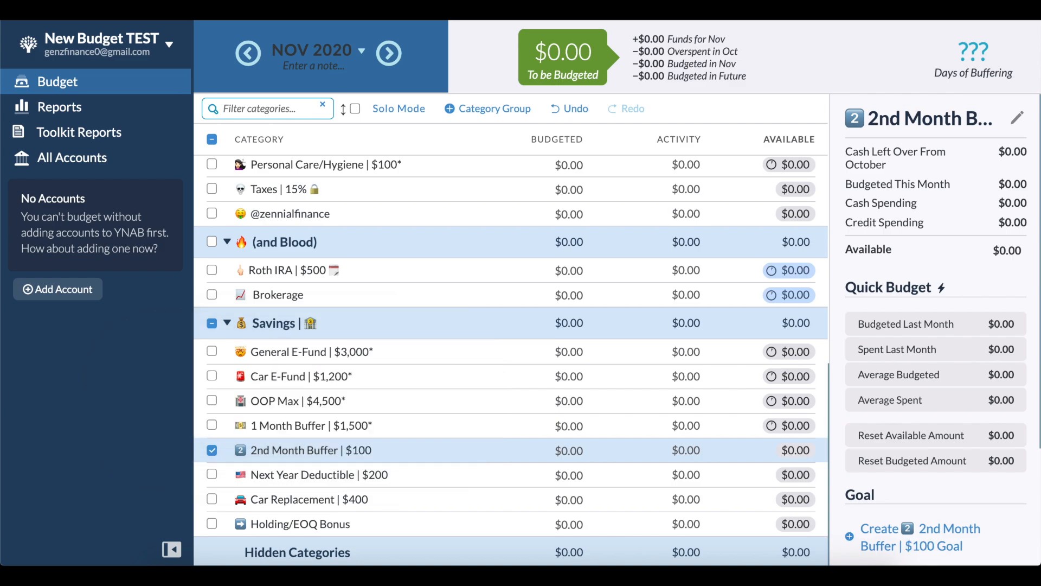
left_click(227, 448)
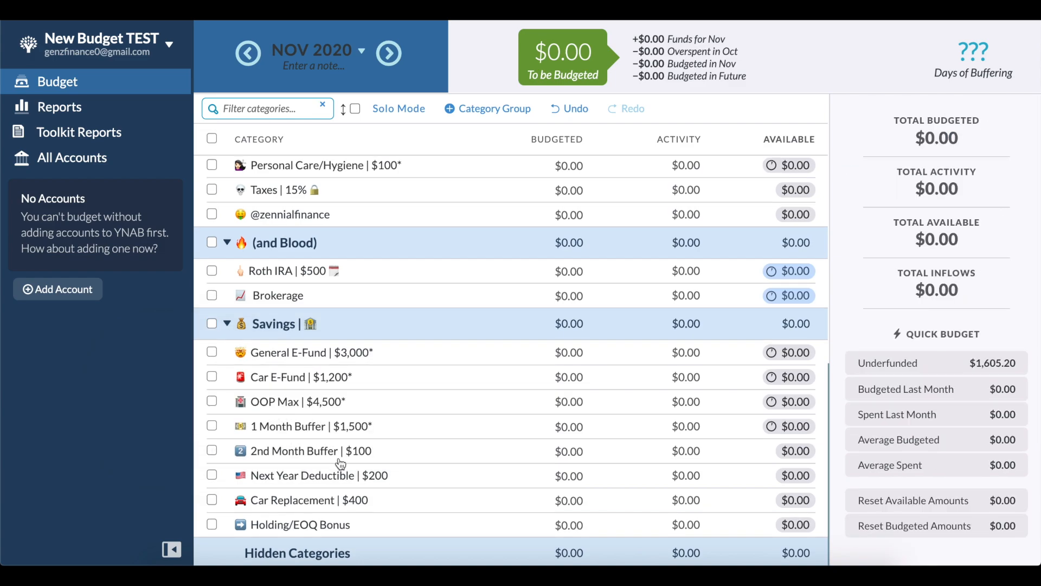
- Create a Monthly Savings Builder goal of $100 for the 2nd Month Buffer category
left_click(416, 456)
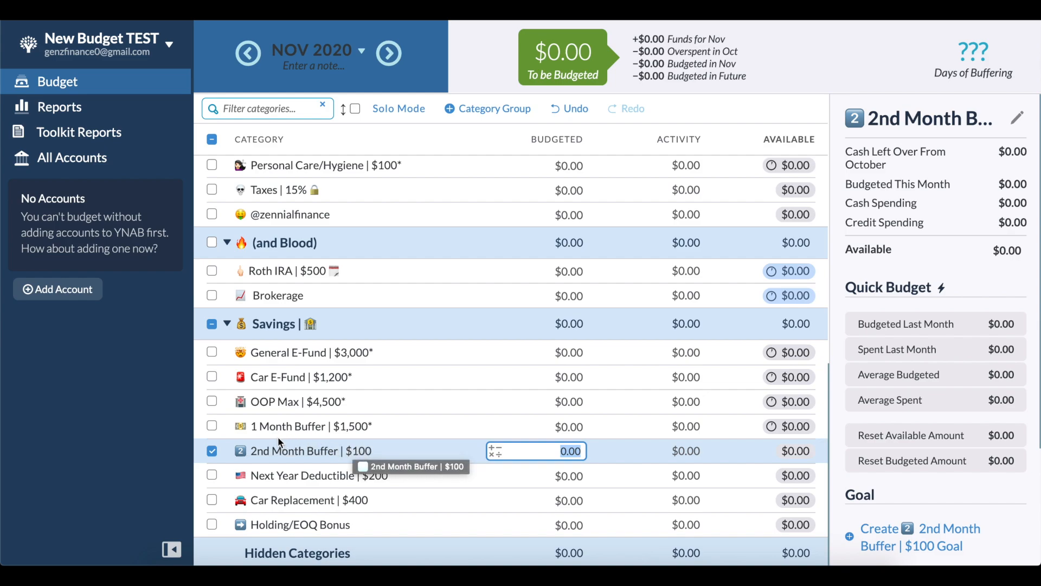
mouse_move(323, 430)
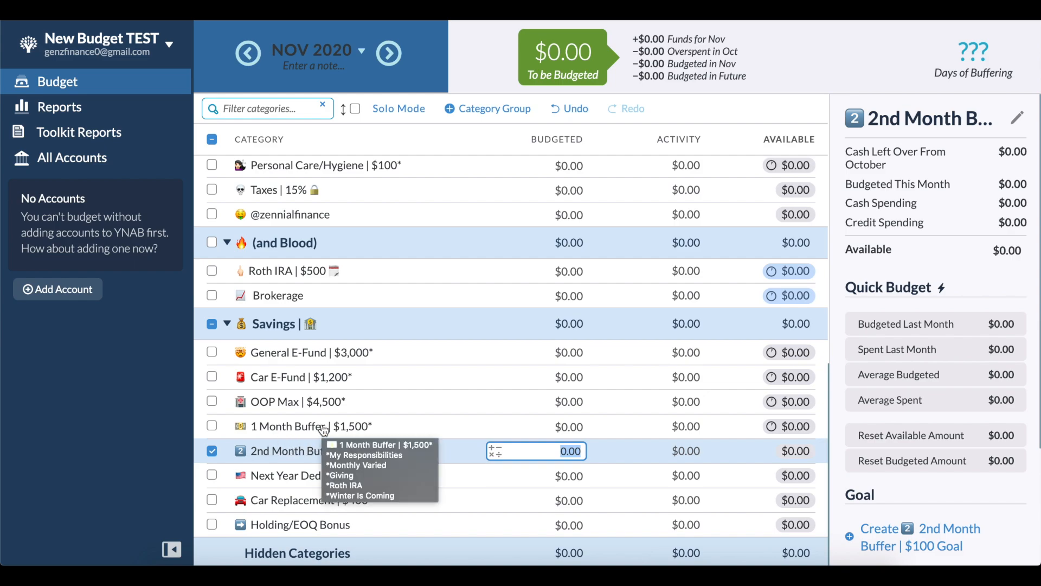
left_click(417, 426)
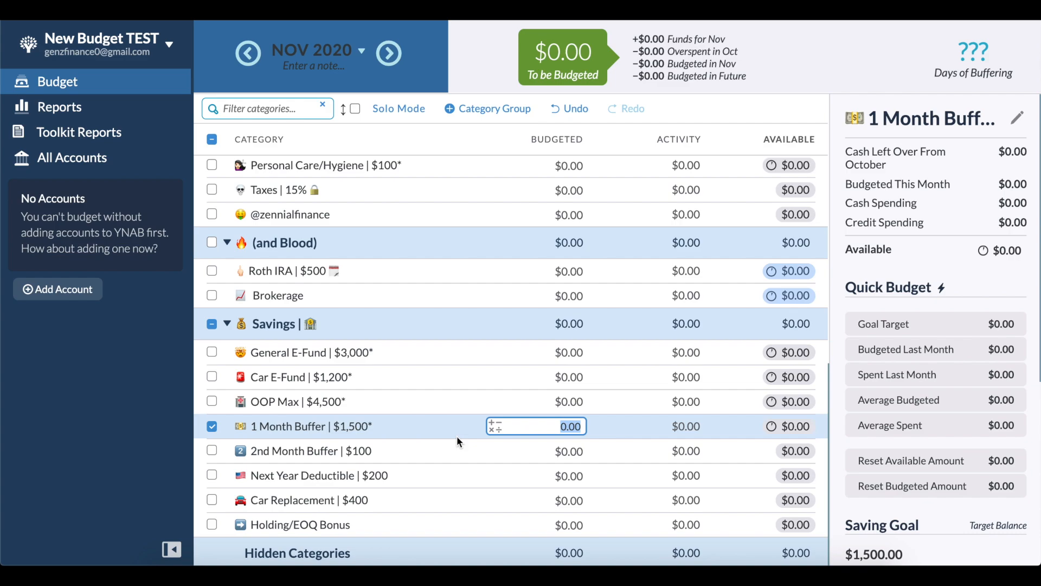
key("Return")
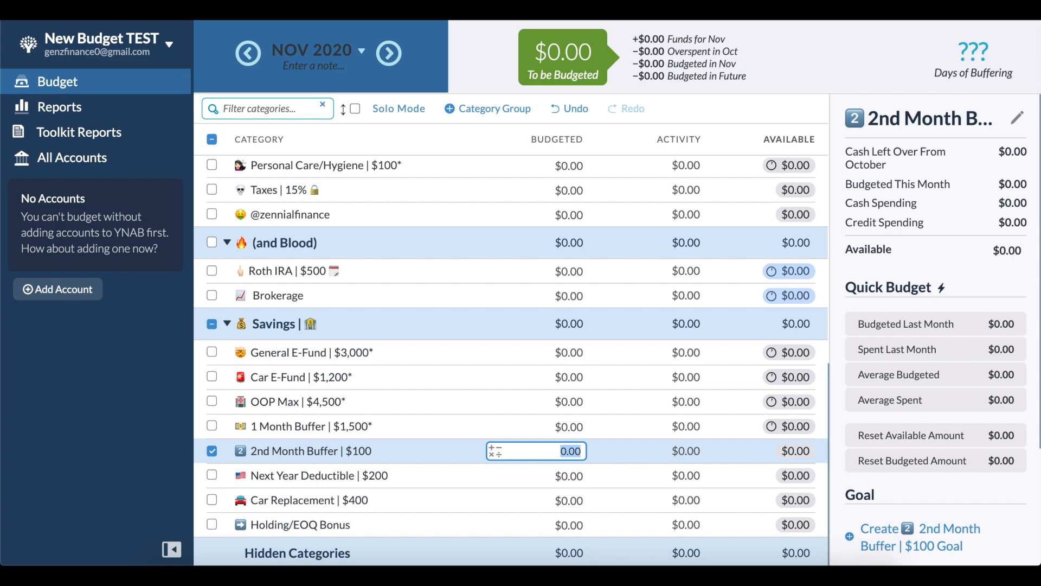
scroll(864, 442, "down", 3)
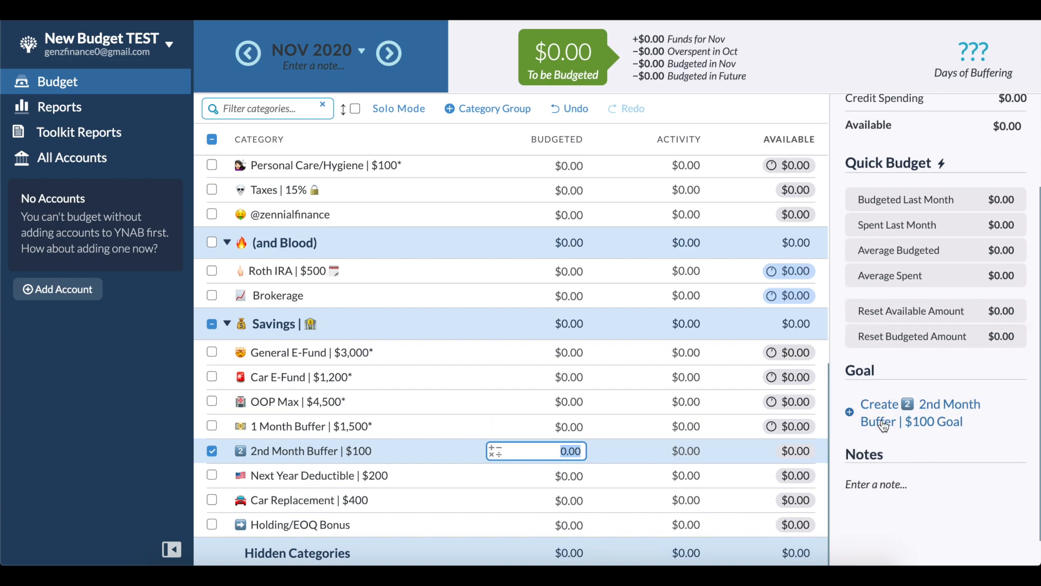
left_click(882, 427)
scroll(890, 405, "down", 3)
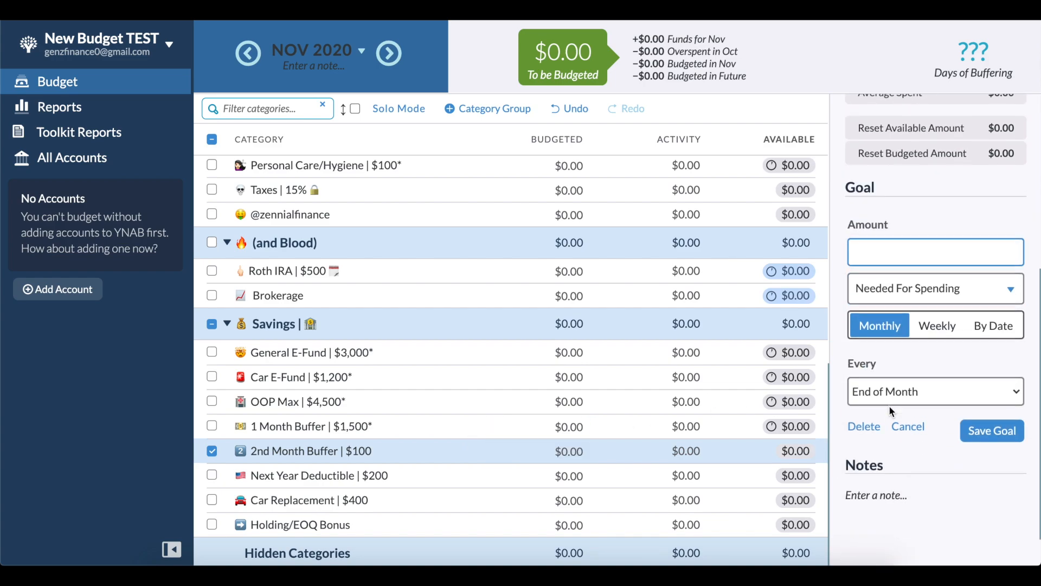
left_click(930, 284)
scroll(933, 421, "down", 5)
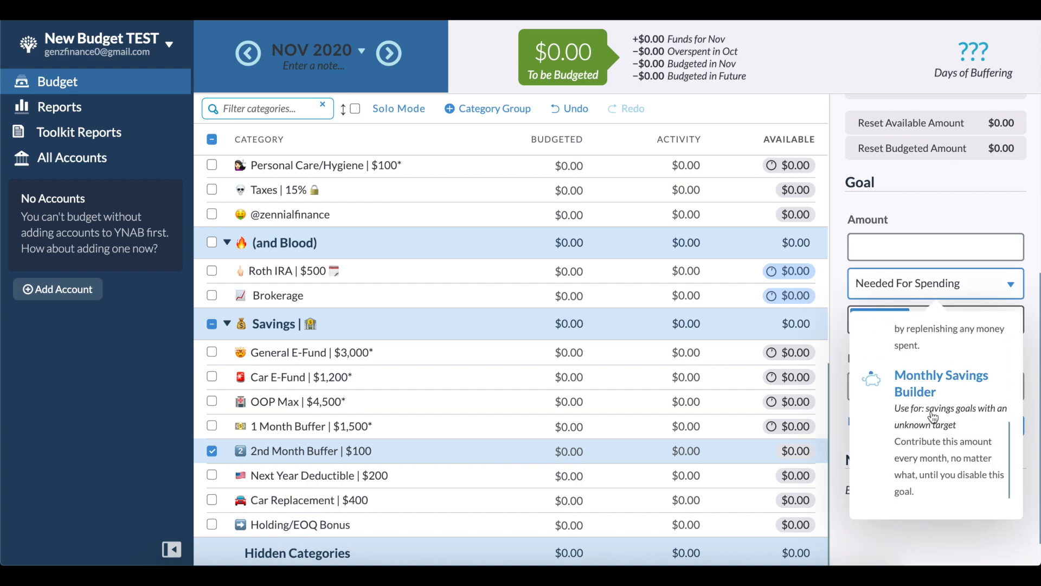
left_click(938, 410)
type("100")
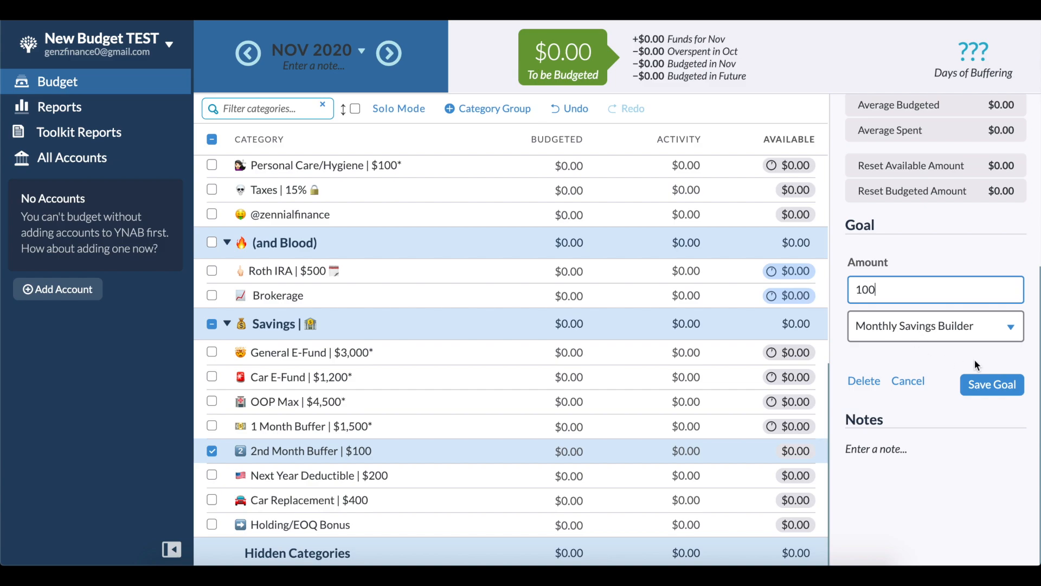
left_click(992, 384)
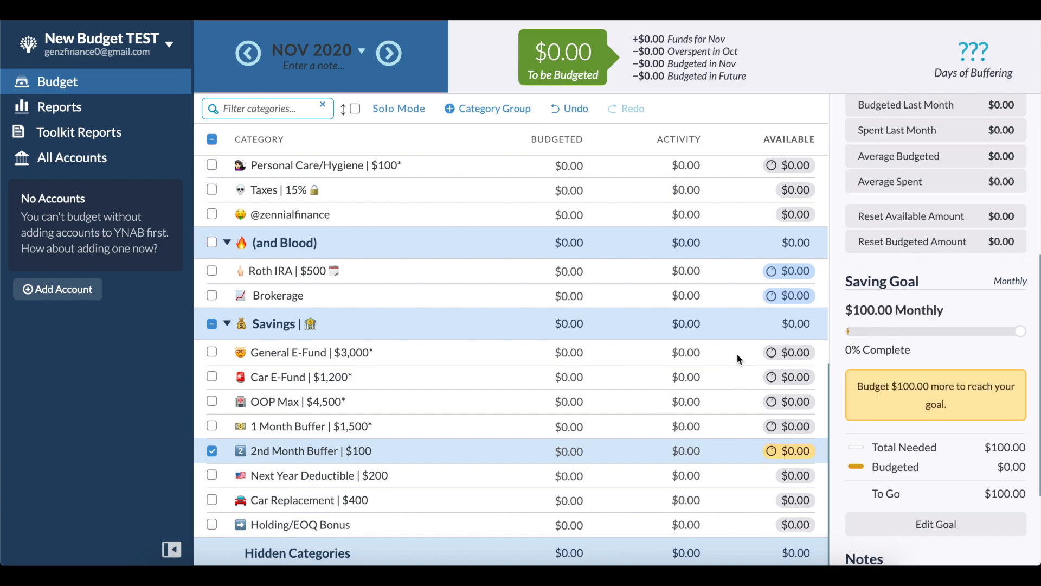
- Create a Monthly Savings Builder goal of $200 for the Next Year Deductible category
left_click(495, 475)
left_click(904, 382)
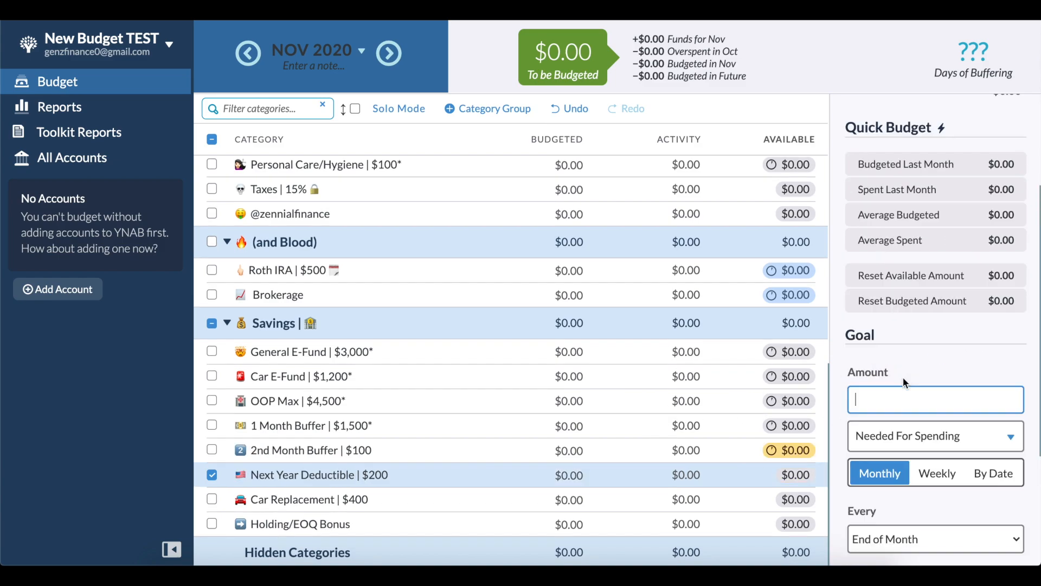
type("200")
scroll(892, 398, "down", 3)
left_click(942, 280)
scroll(935, 380, "down", 3)
left_click(933, 388)
left_click(962, 384)
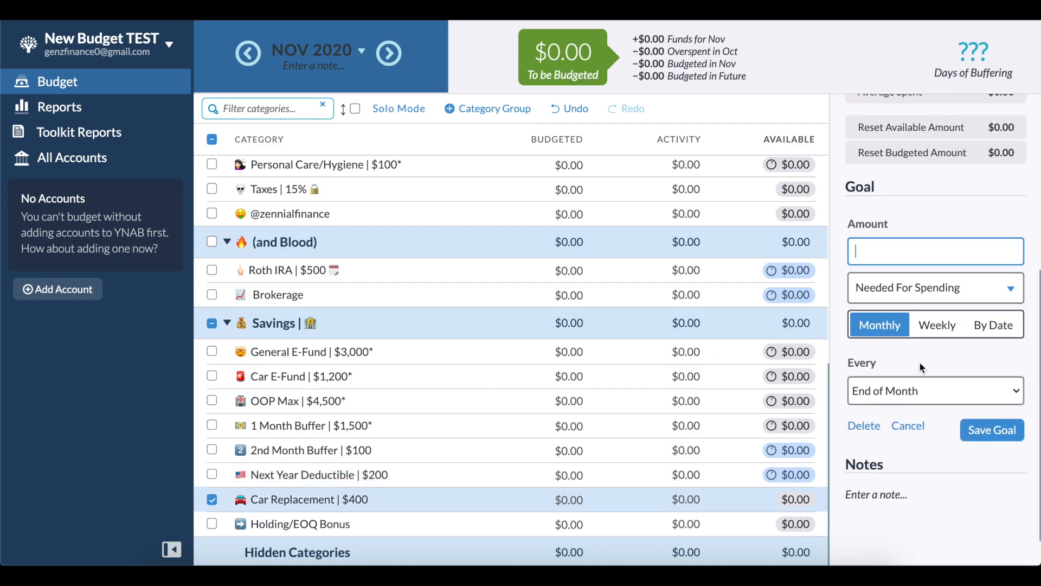
- Create a Monthly Savings Builder goal of $400 for the Car Replacement category
type("400")
left_click(890, 295)
scroll(935, 420, "down", 3)
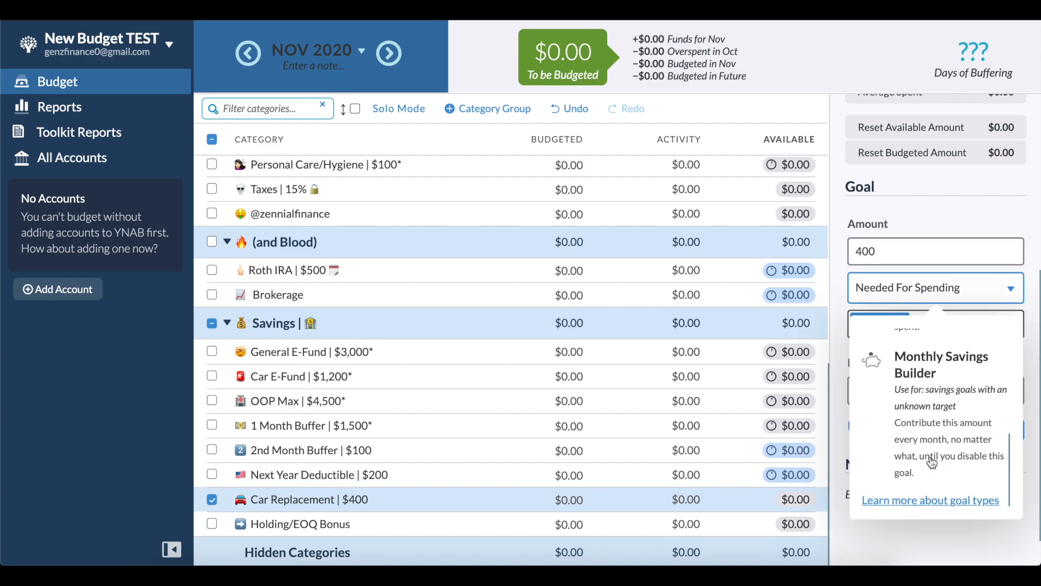
left_click(936, 421)
left_click(998, 382)
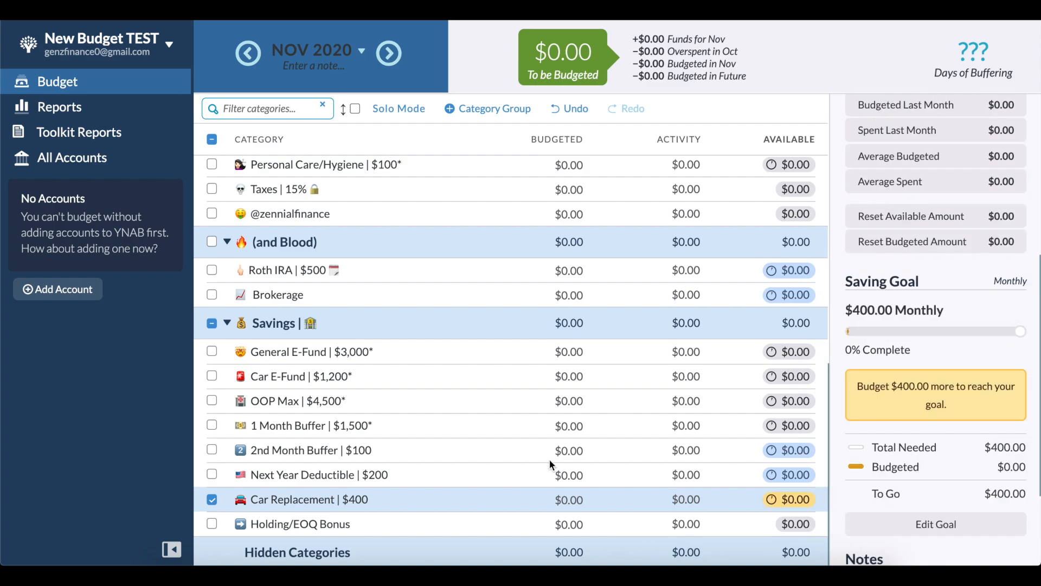
- Check the Holding/EOQ Bonus category and look through the list of hidden categories without unhiding any
left_click(363, 524)
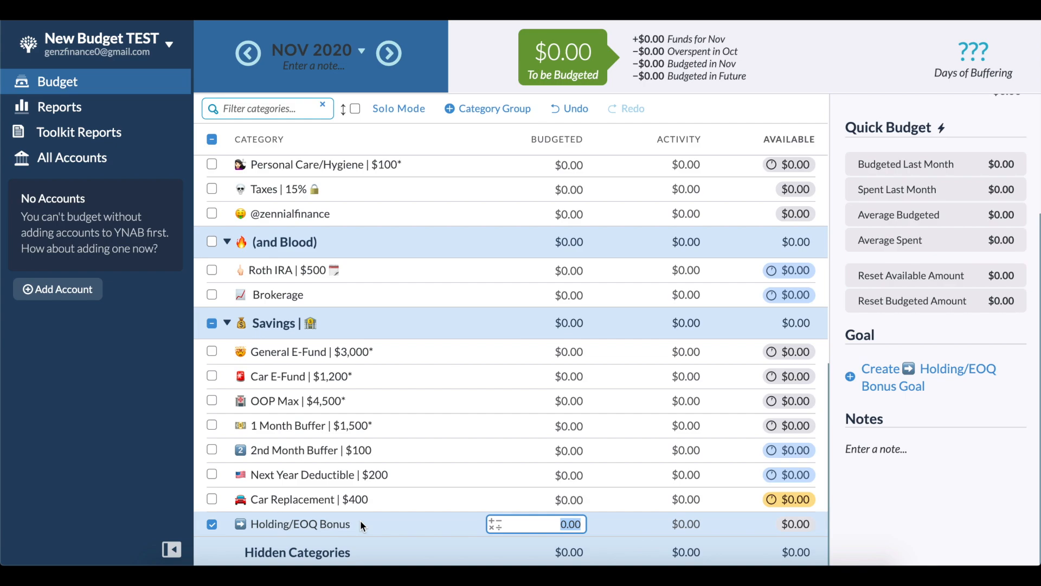
left_click(320, 544)
scroll(308, 432, "down", 4)
scroll(308, 433, "down", 1)
scroll(308, 432, "down", 1)
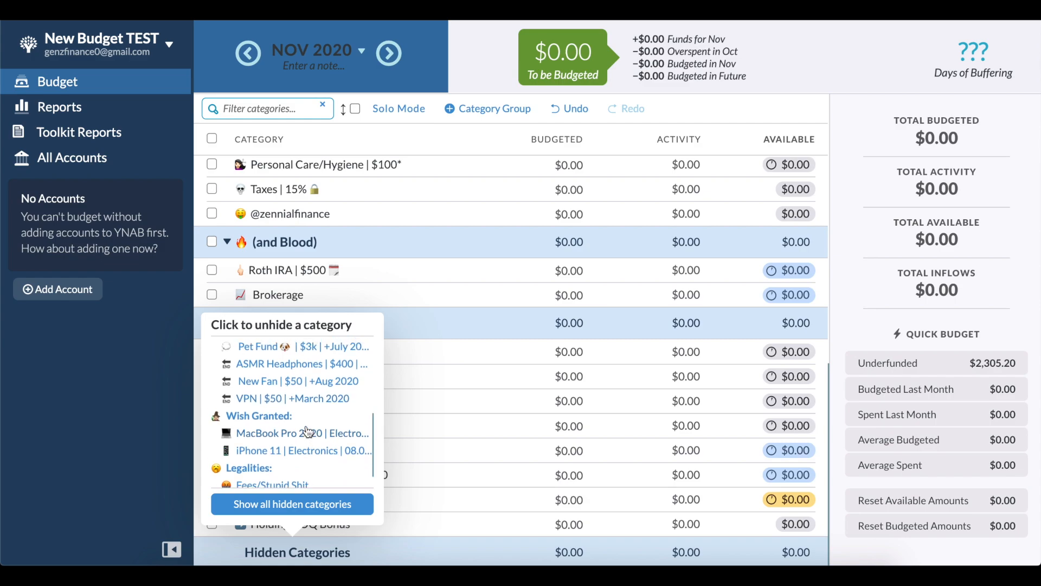
scroll(308, 432, "up", 4)
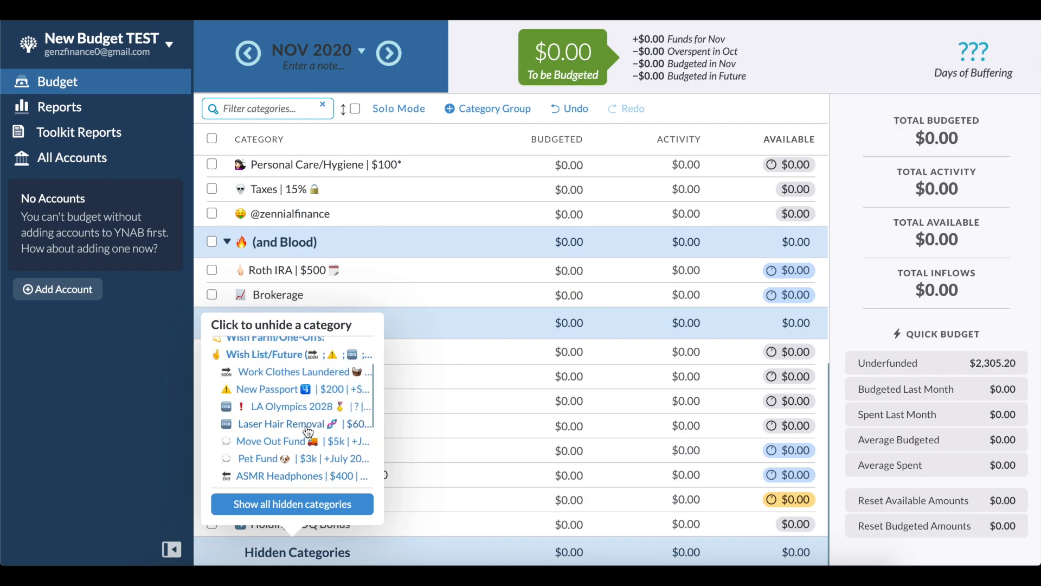
left_click(428, 524)
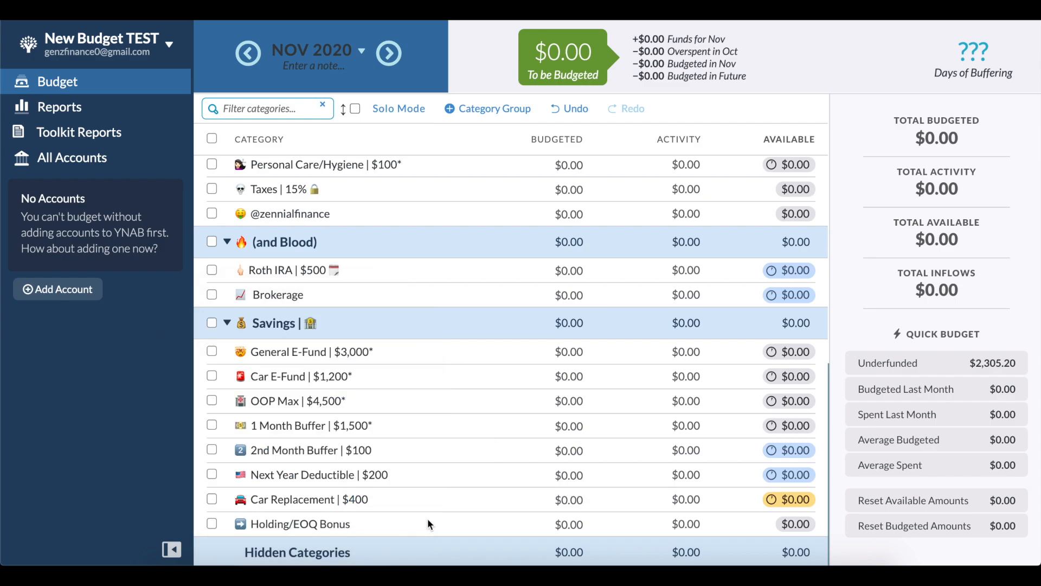
- Select all categories and examine their combined underfunded amount for November
scroll(427, 518, "up", 10)
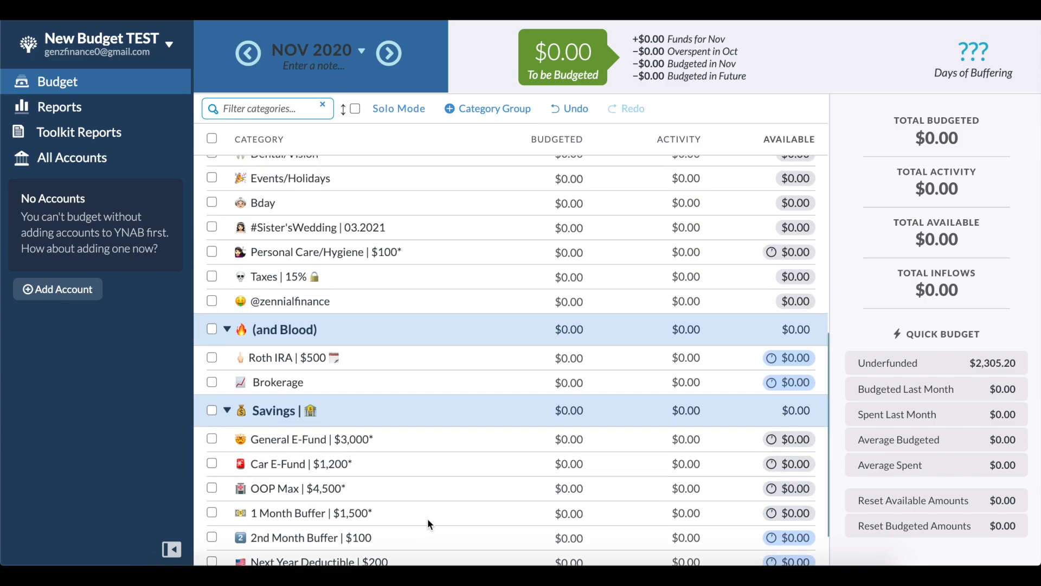
left_click(213, 140)
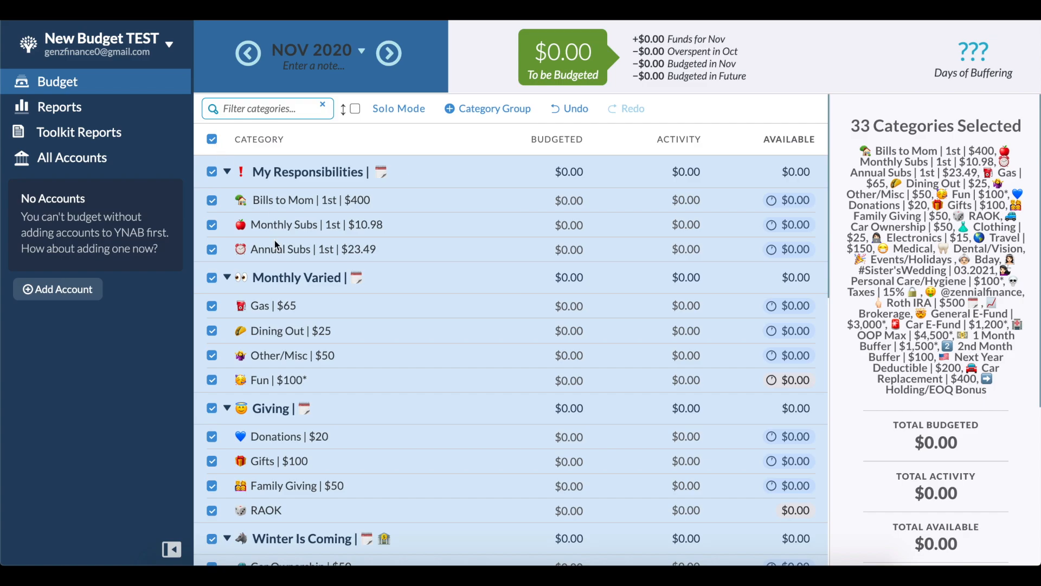
scroll(909, 271, "down", 4)
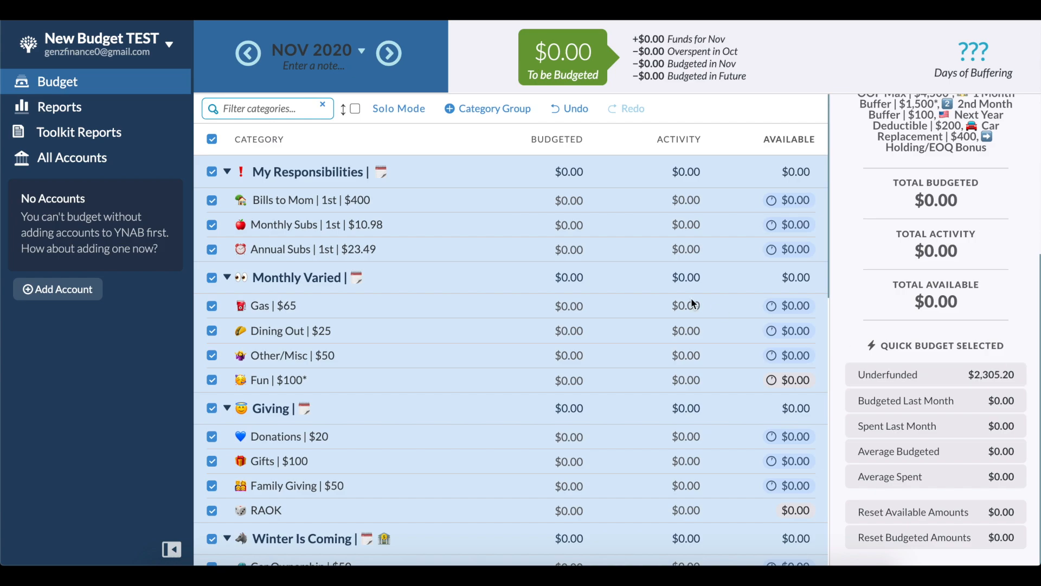
- Exclude Fun, Personal Care/Hygiene, both E-Funds, OOP Max and 1 Month Buffer to compare the underfunded total, then reselect the four savings categories
left_click(212, 380)
scroll(211, 369, "down", 3)
scroll(211, 369, "down", 5)
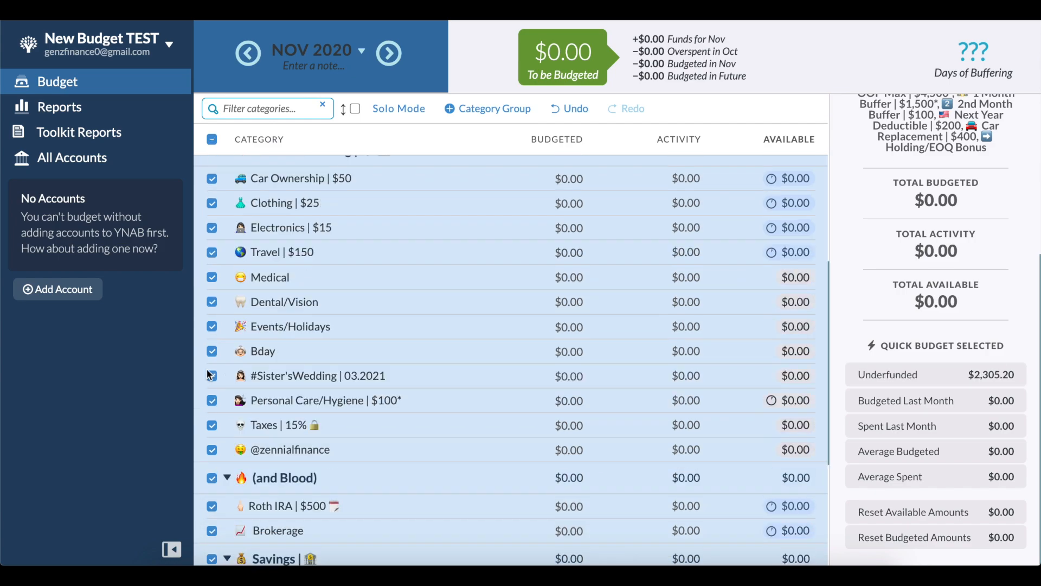
left_click(211, 401)
scroll(211, 404, "down", 4)
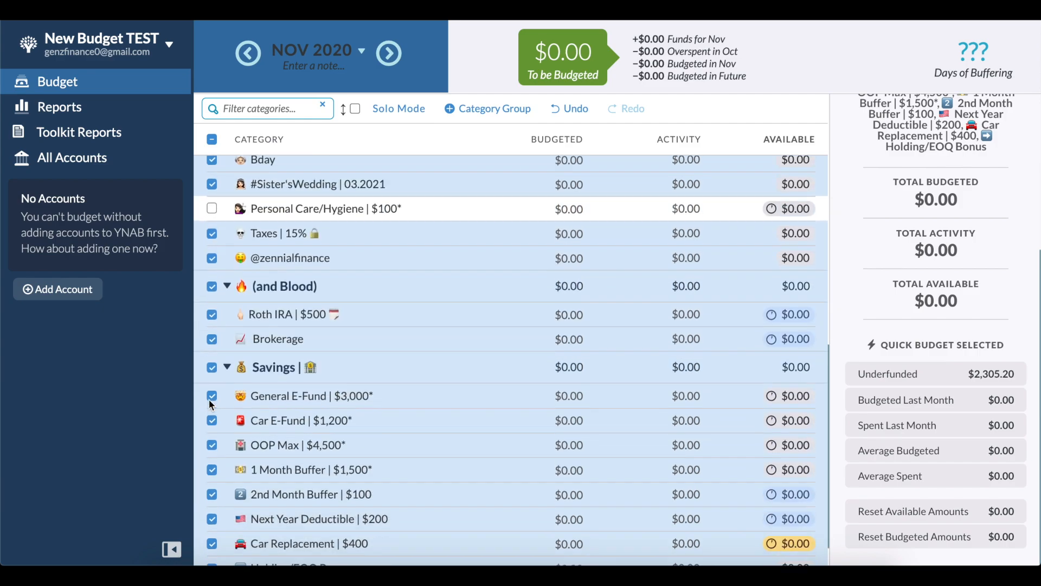
left_click(212, 396)
left_click(211, 422)
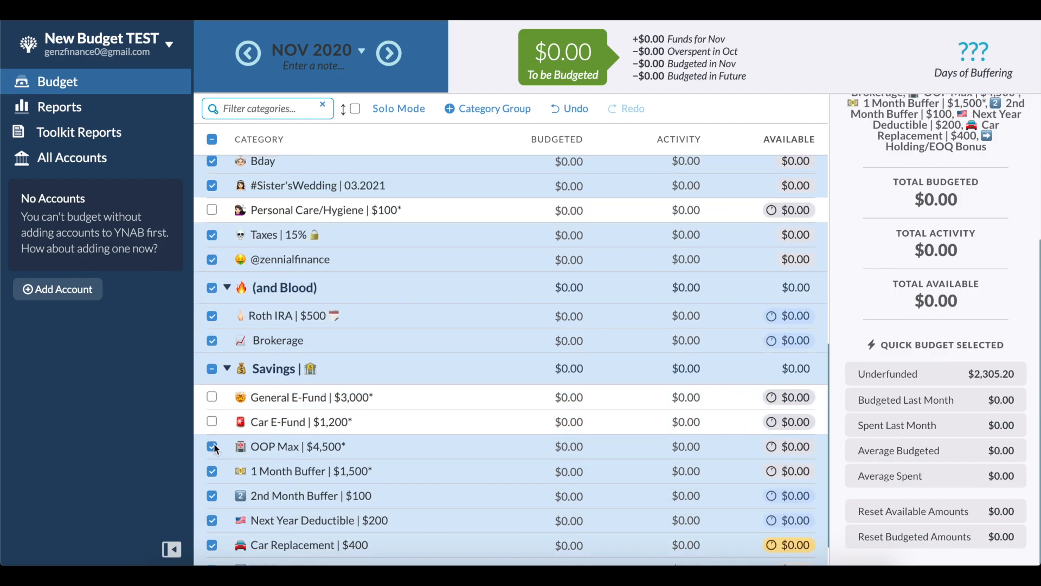
left_click(212, 446)
left_click(214, 470)
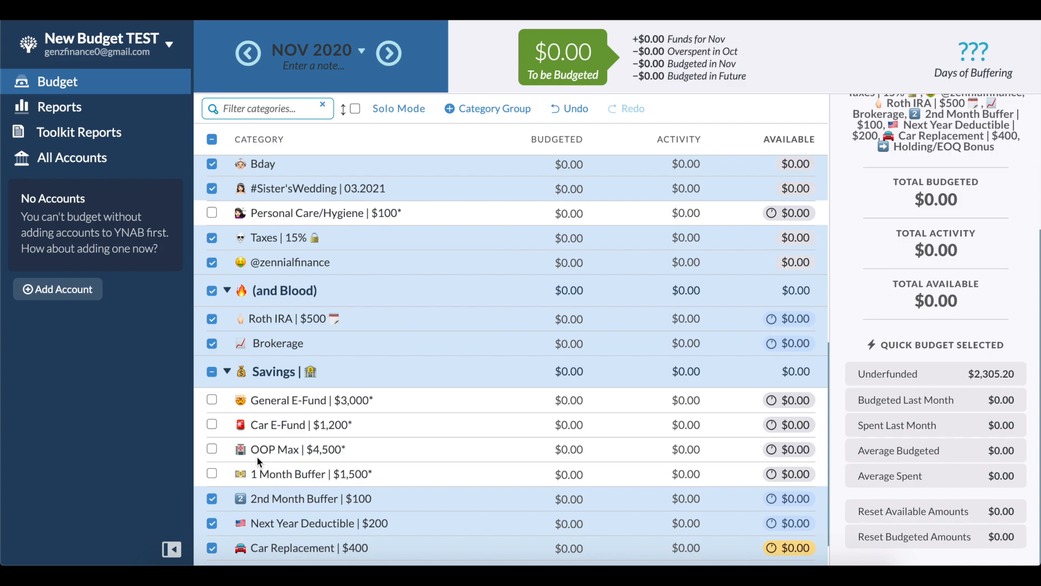
left_click(211, 473)
left_click(212, 449)
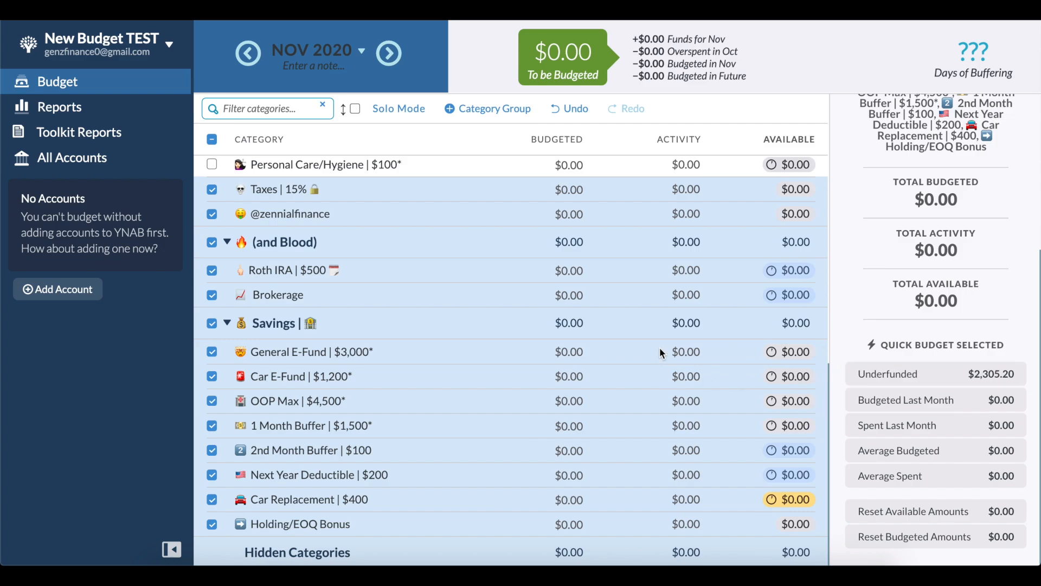
- Select only the Roth IRA category, examine its by-date goal and this month's required amount, and clear the selection
scroll(659, 351, "up", 1)
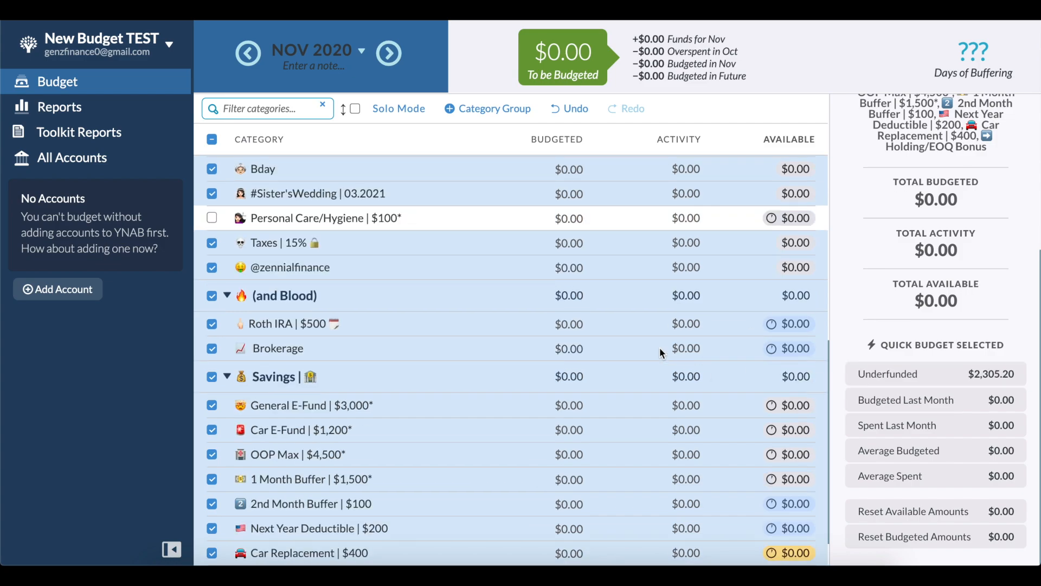
left_click(614, 328)
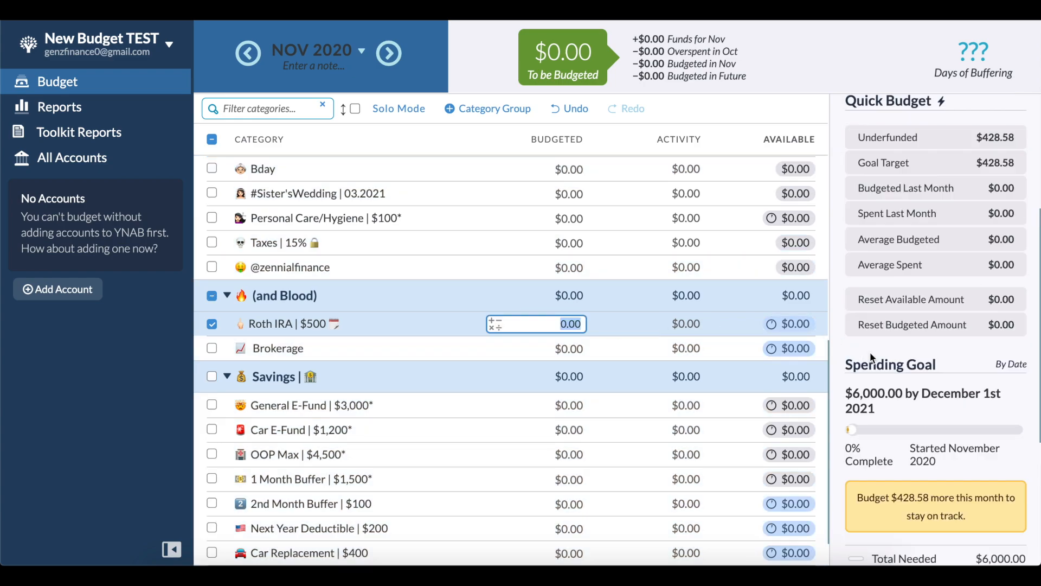
scroll(893, 386, "down", 1)
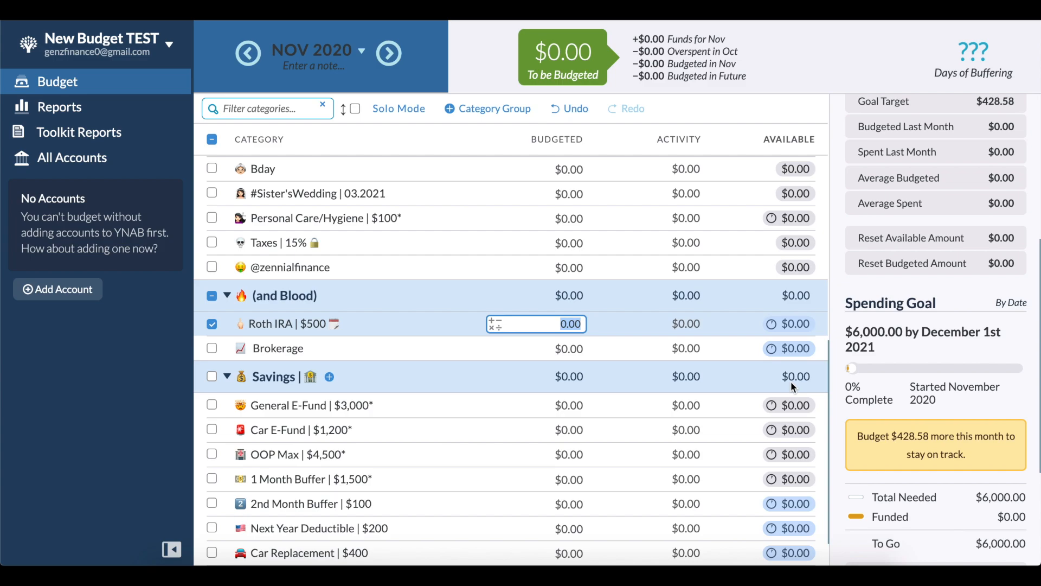
left_click(211, 296)
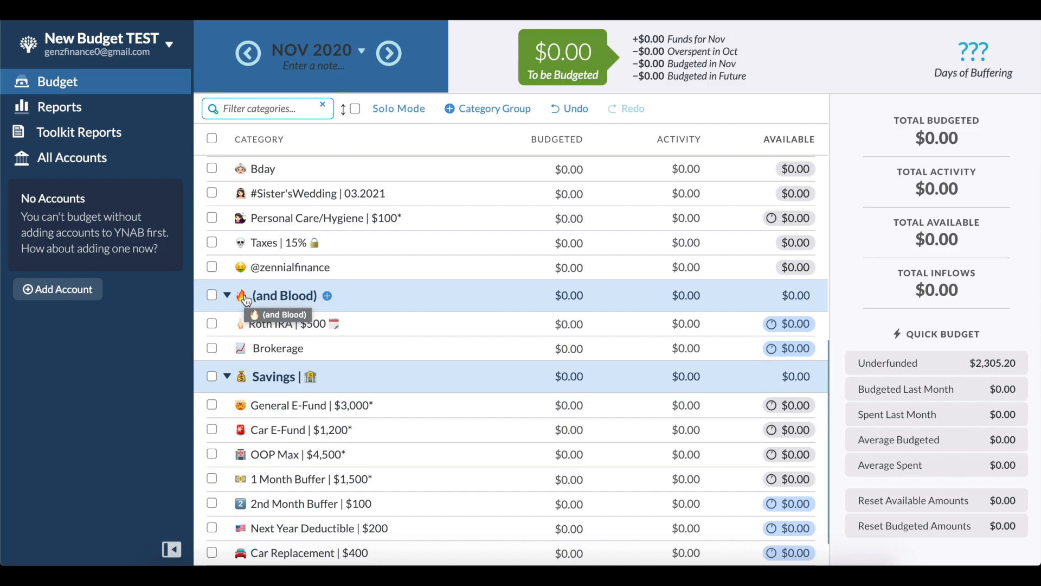
- Review the available goal types for the Fun category, keep Target Savings Balance at $100, and save the goal
scroll(247, 300, "up", 10)
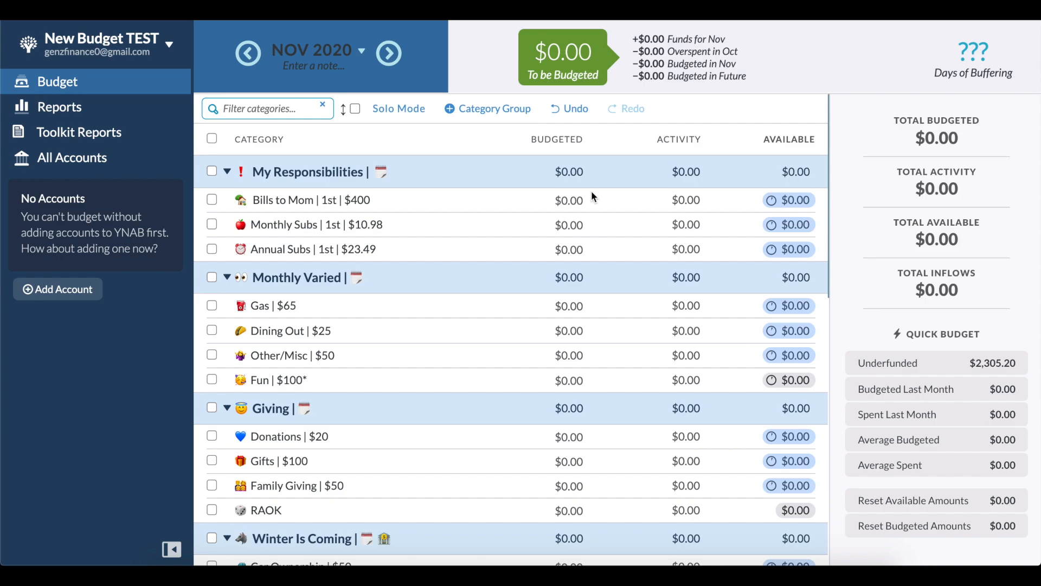
left_click(567, 379)
left_click(911, 379)
left_click(919, 325)
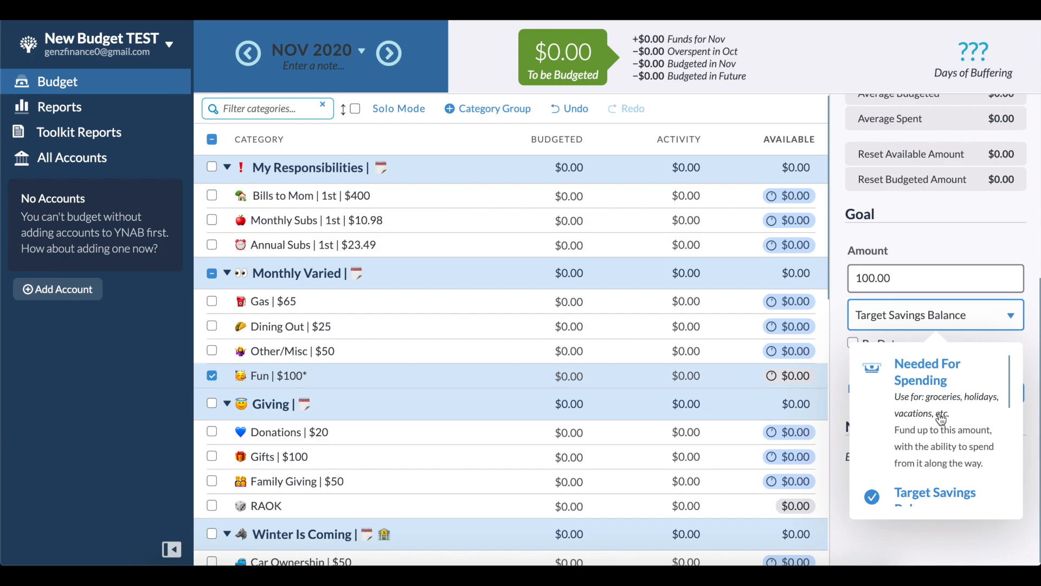
scroll(926, 414, "down", 2)
scroll(933, 407, "up", 2)
scroll(948, 400, "down", 1)
scroll(930, 455, "down", 2)
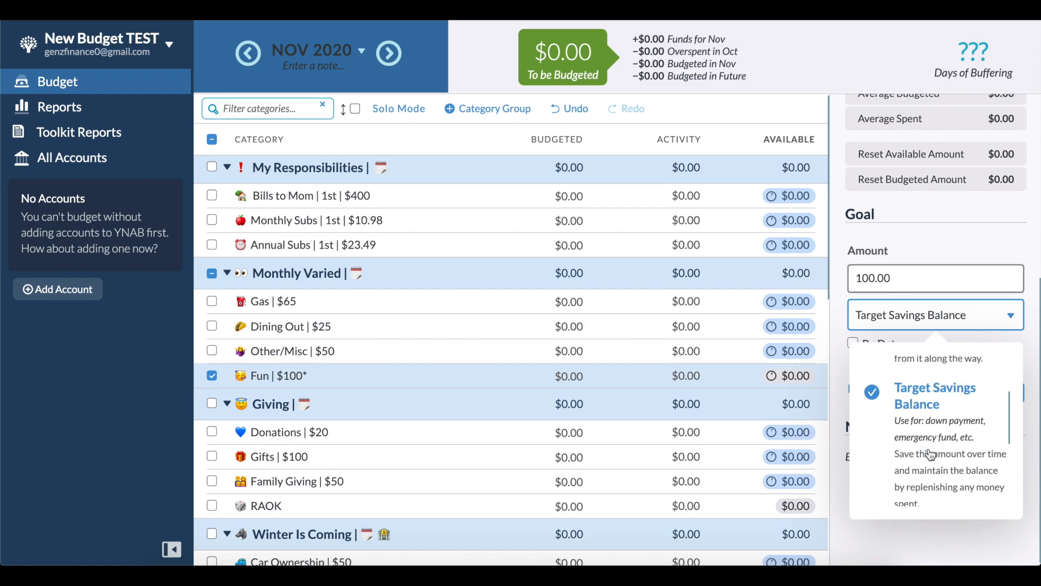
left_click(939, 432)
left_click(988, 391)
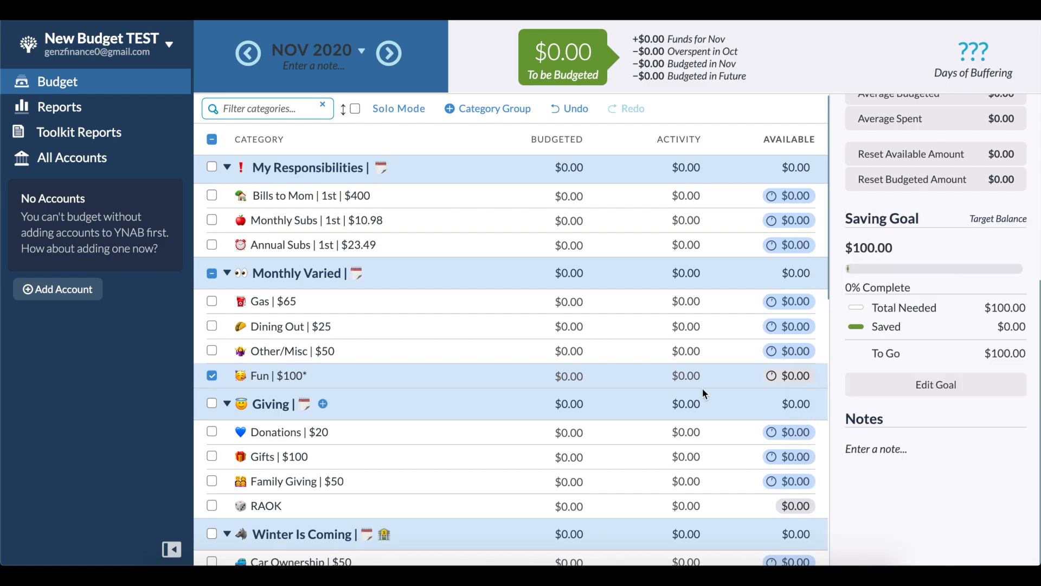
left_click(214, 377)
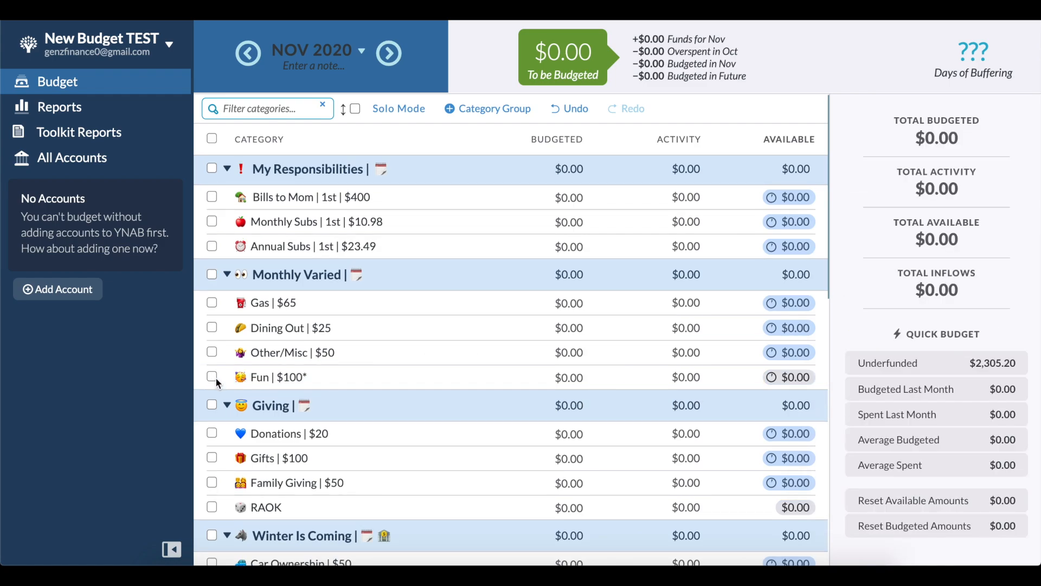
- Select the Brokerage category to examine its goal
scroll(298, 461, "down", 7)
left_click(363, 528)
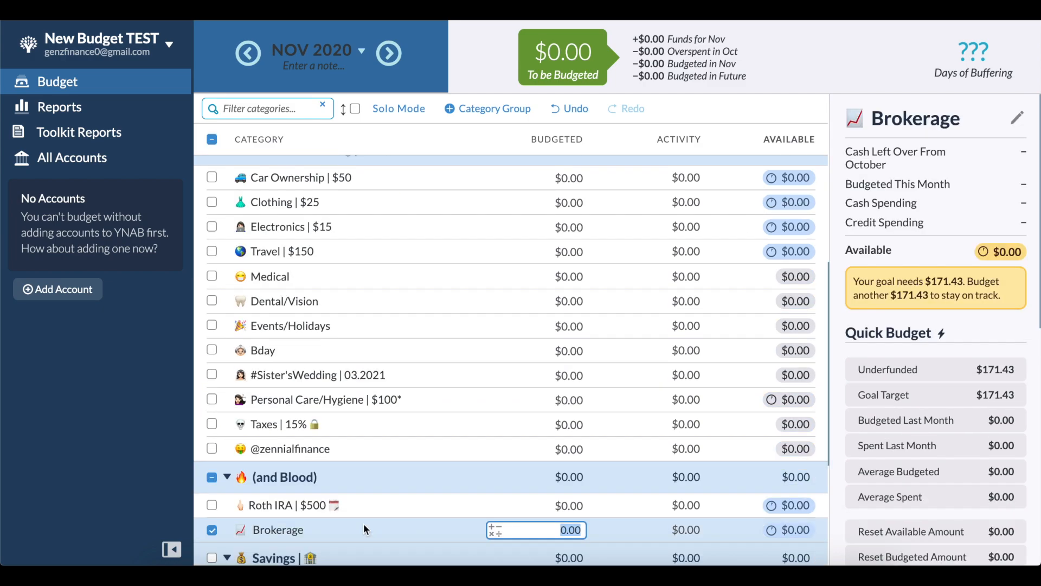